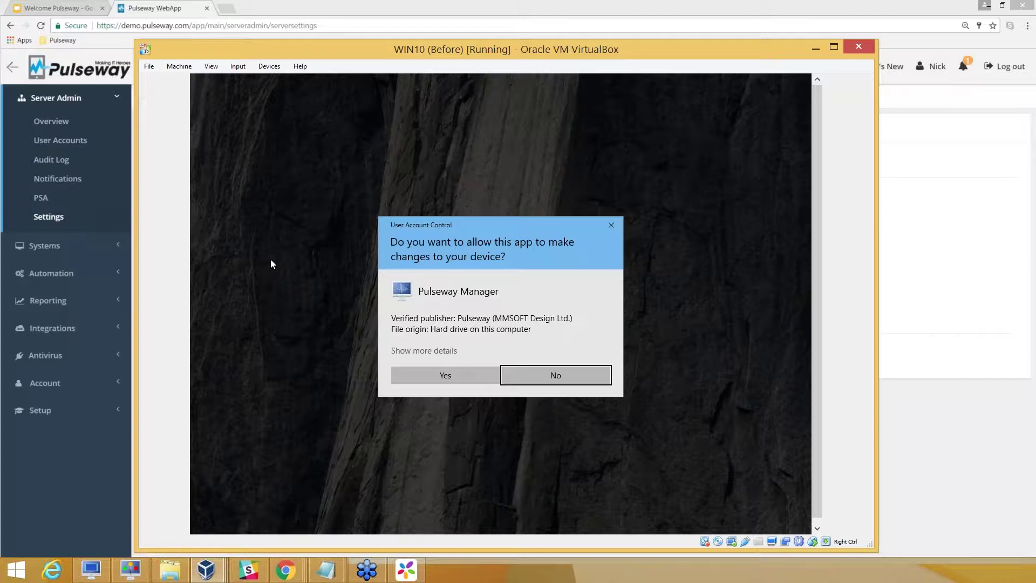
# Allow Pulseway Manager to run and review its general, services, network and remote desktop system settings
pyautogui.click(456, 378)
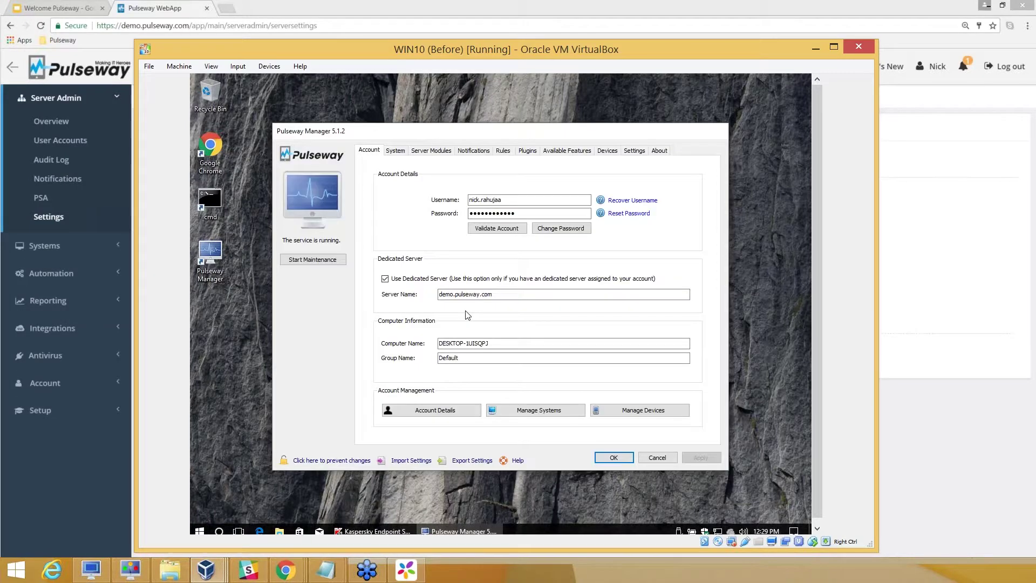
pyautogui.click(395, 150)
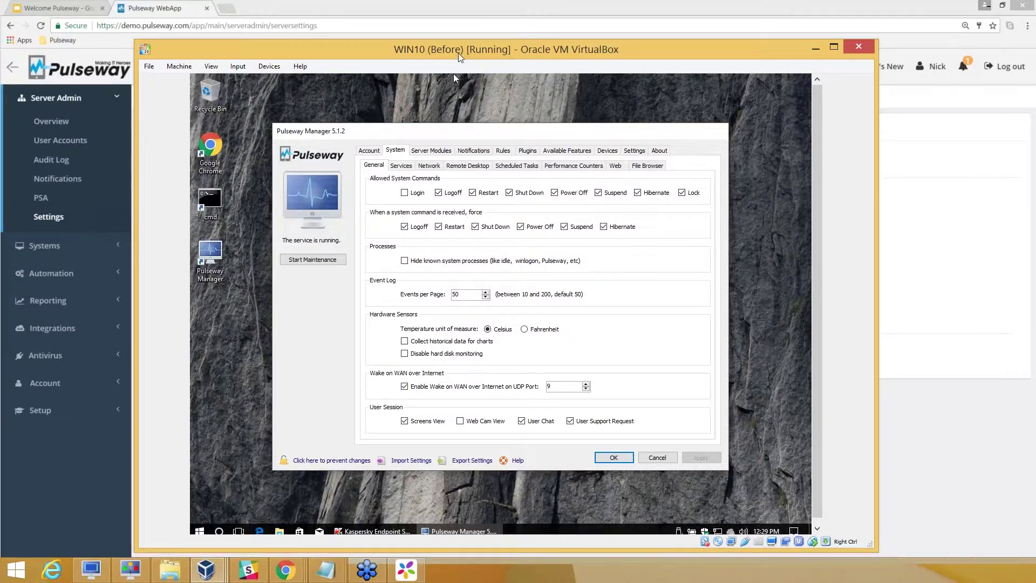
pyautogui.moveTo(457, 56); pyautogui.dragTo(463, 46)
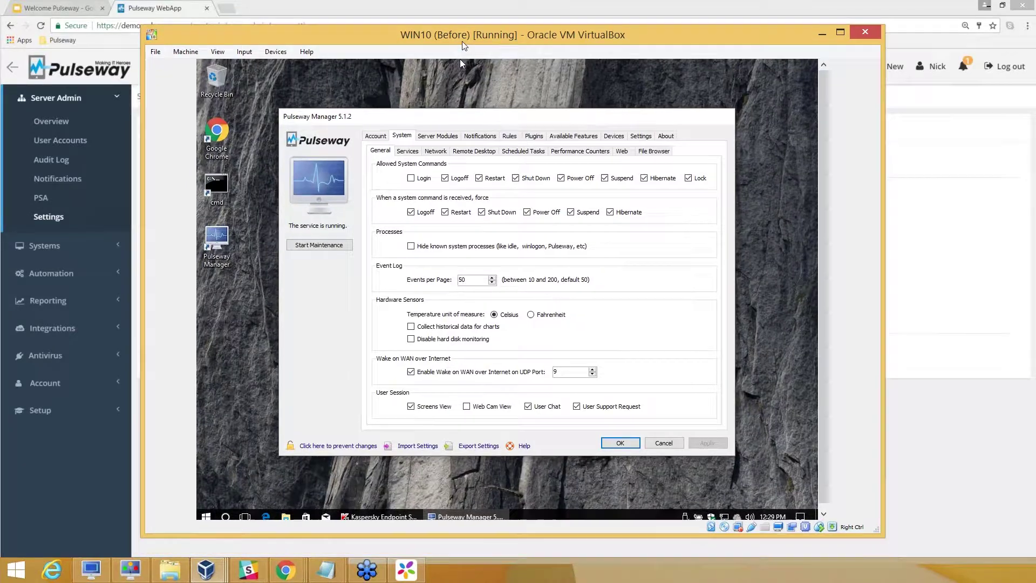
pyautogui.click(414, 156)
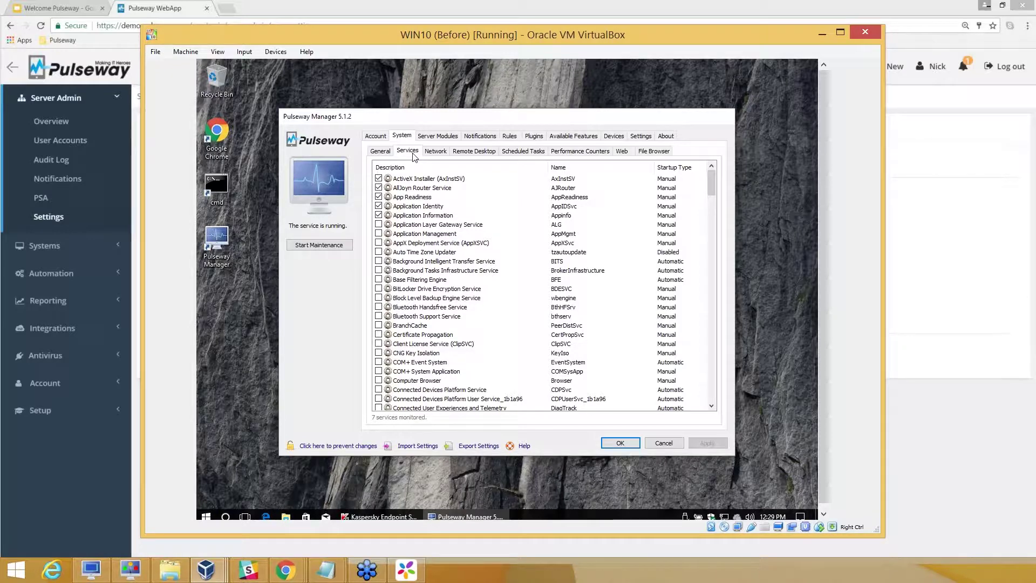
pyautogui.click(436, 151)
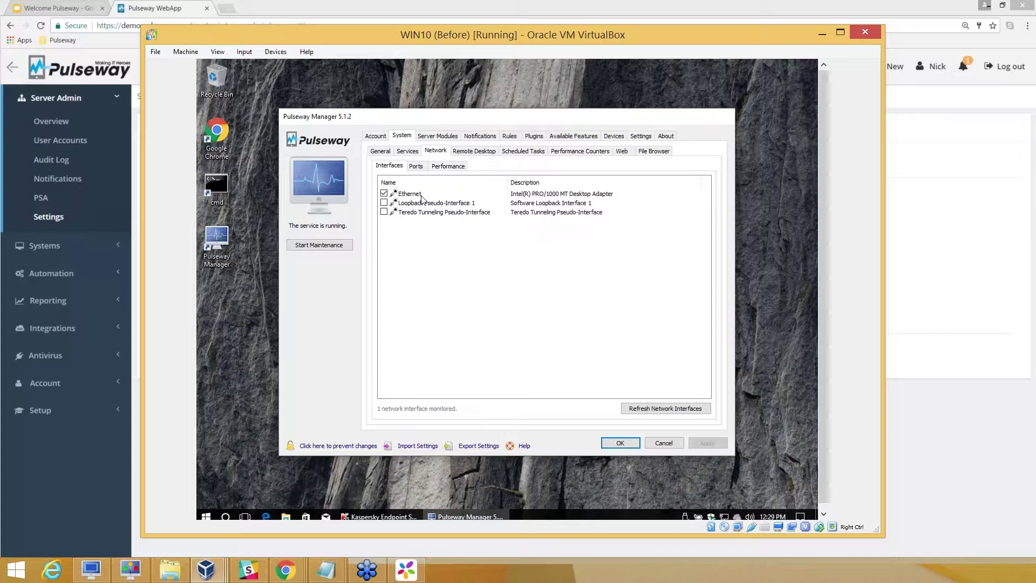
pyautogui.click(489, 152)
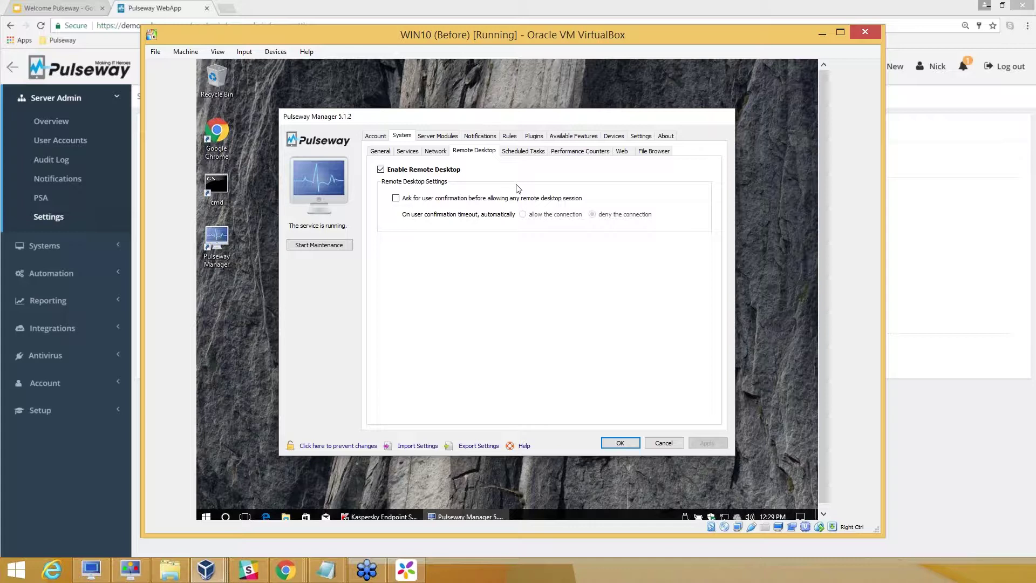
# Review the notification settings for computer status, performance thresholds and stopped services
pyautogui.click(480, 138)
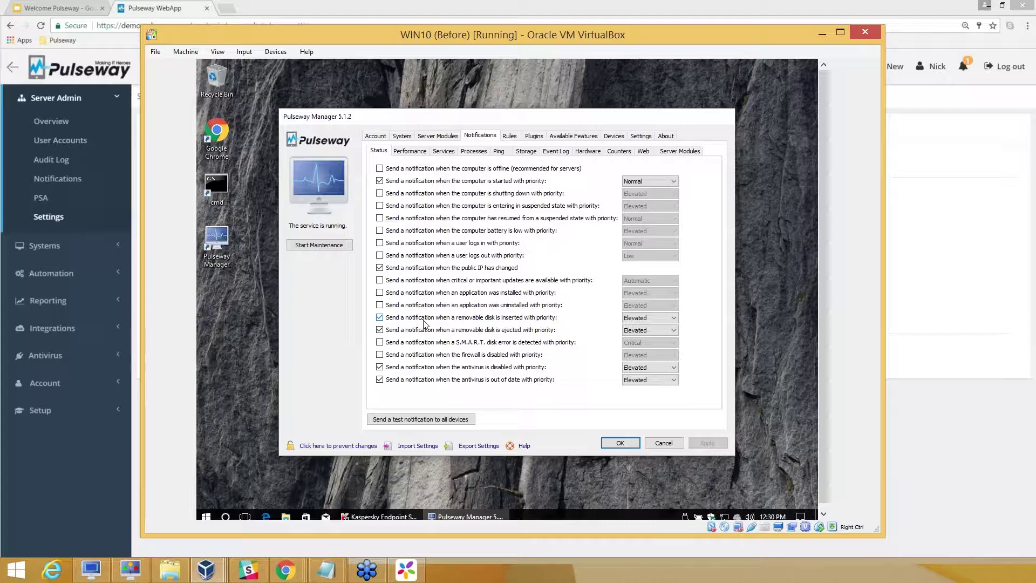
pyautogui.click(410, 151)
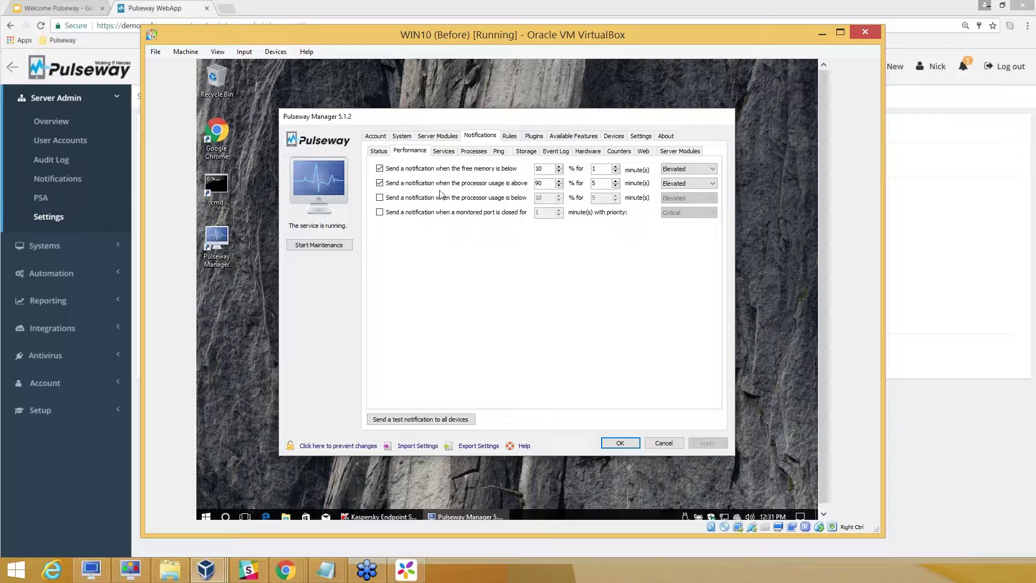
pyautogui.click(439, 153)
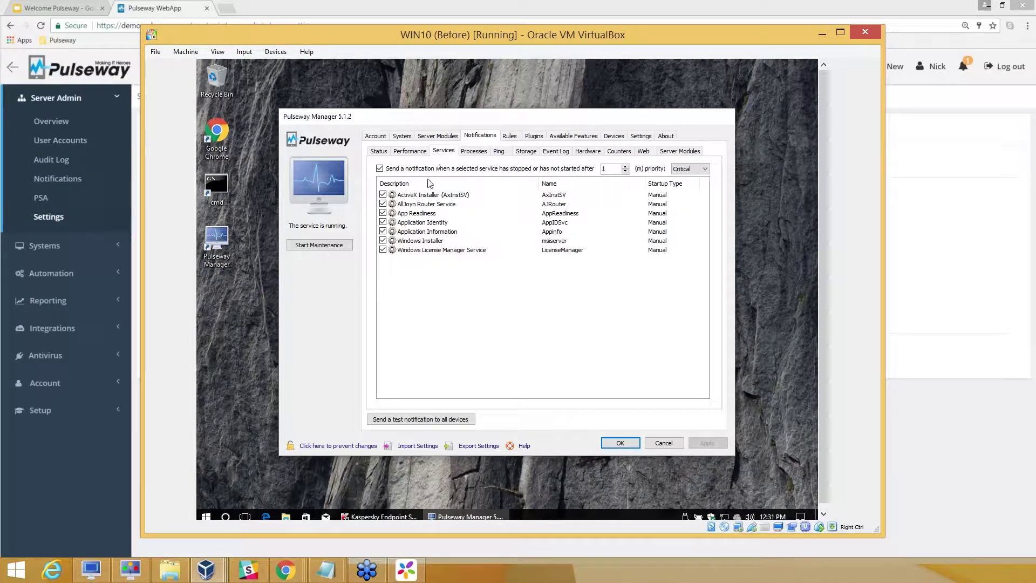
# Examine the process notification condition for dwm.exe, leaving it without saving changes
pyautogui.click(474, 152)
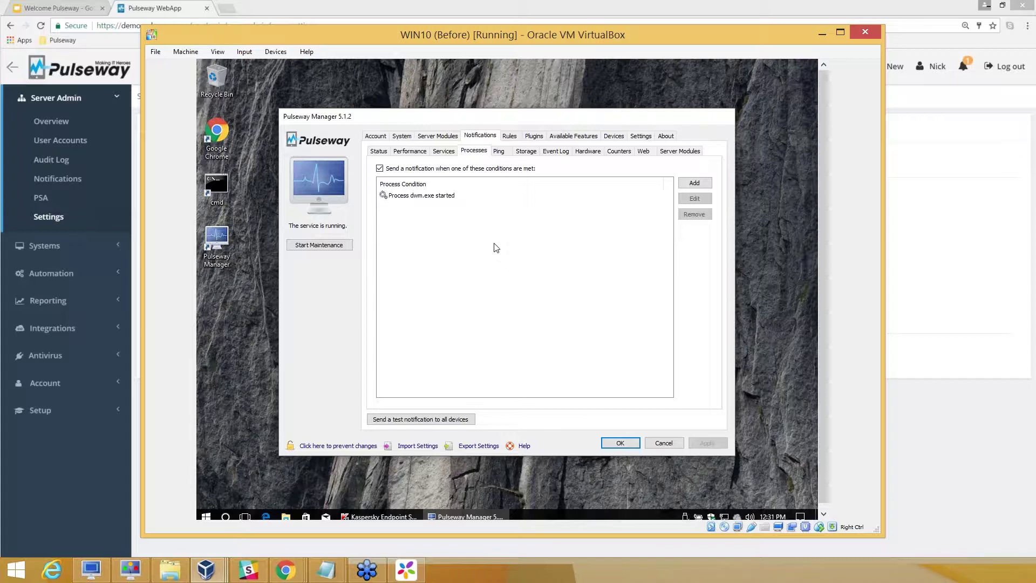
pyautogui.click(468, 195)
pyautogui.click(695, 199)
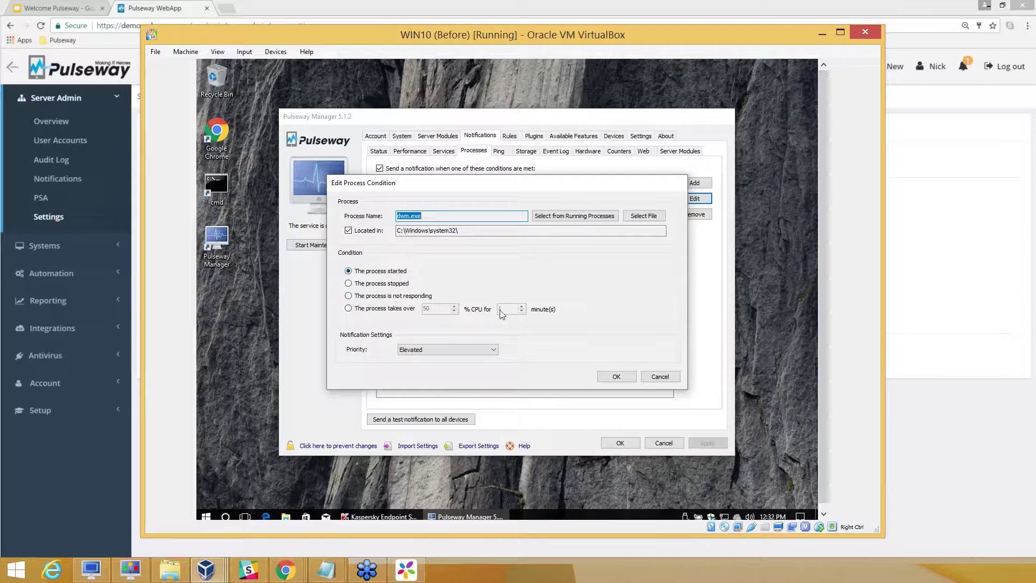
pyautogui.click(660, 378)
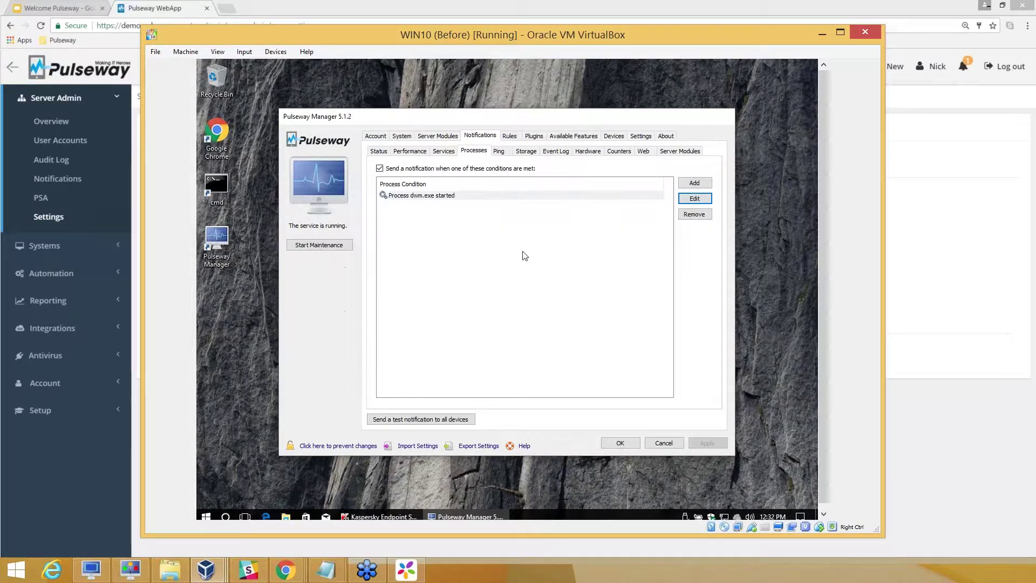
# Examine the response time and priority options for a new ping notification without adding one
pyautogui.click(507, 154)
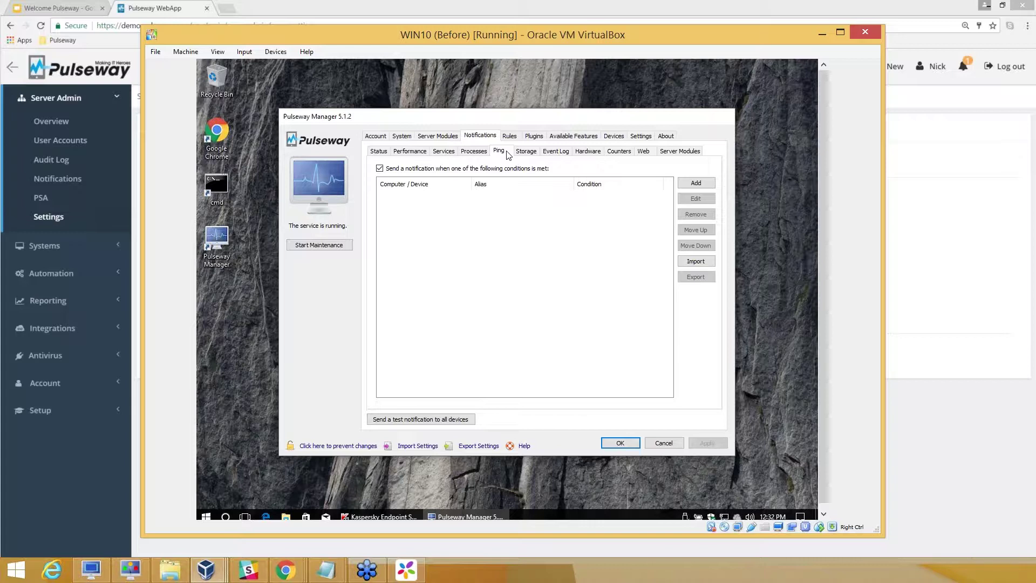
pyautogui.click(696, 183)
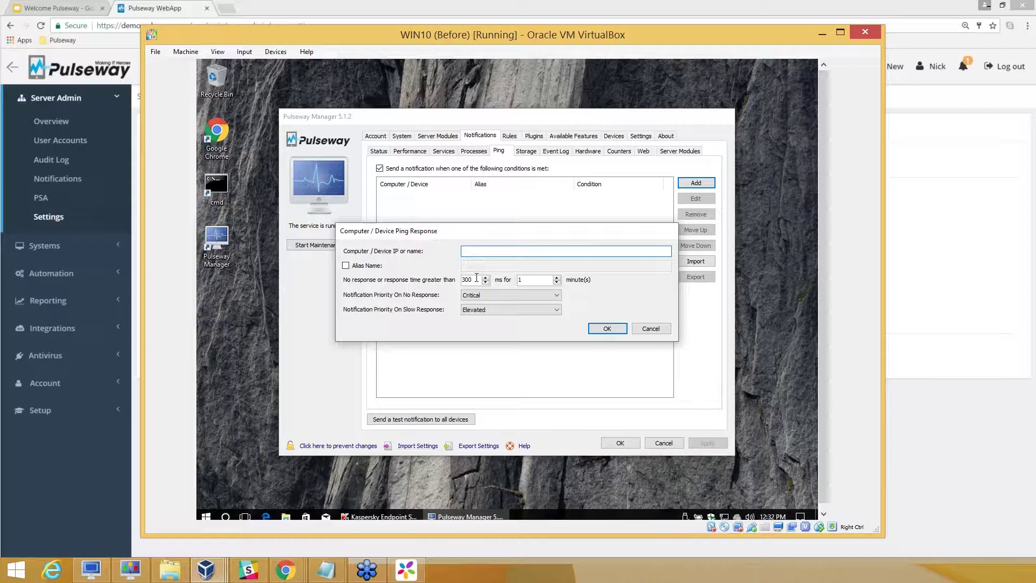
pyautogui.moveTo(476, 279); pyautogui.dragTo(466, 280)
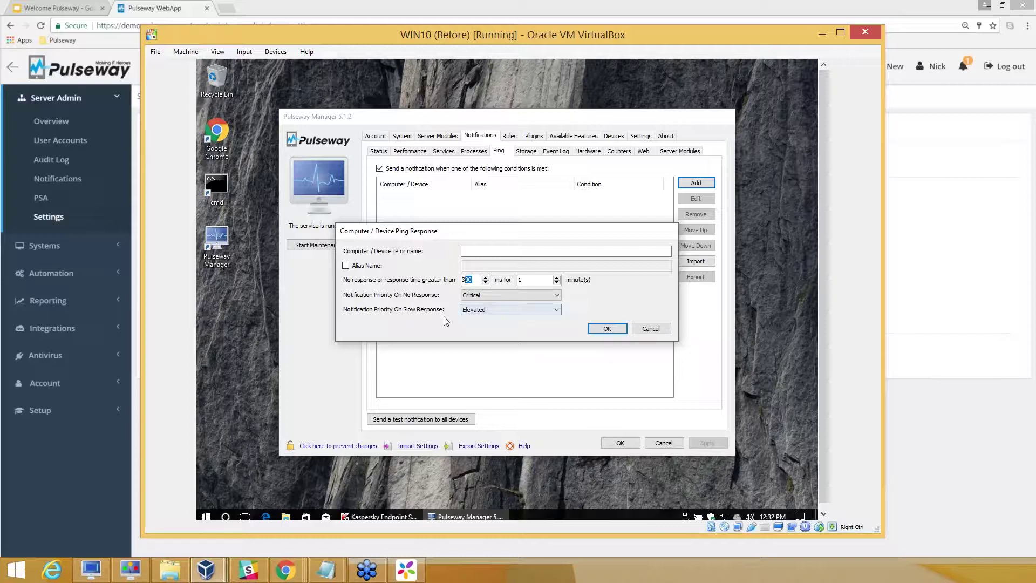
pyautogui.click(474, 280)
pyautogui.click(640, 330)
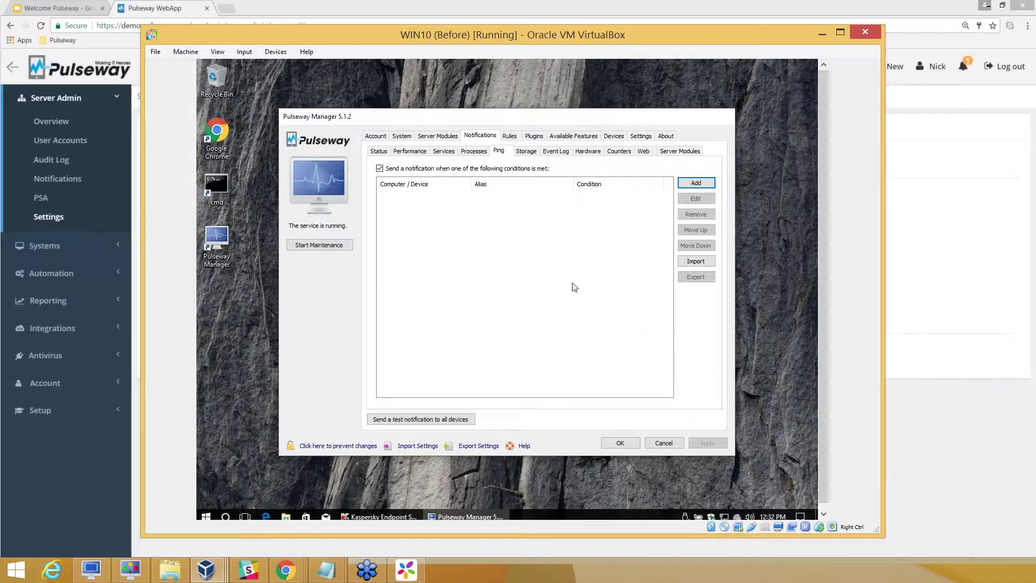
# Review the low disk space notification for drive C and the options for a new file notification without adding one
pyautogui.click(535, 154)
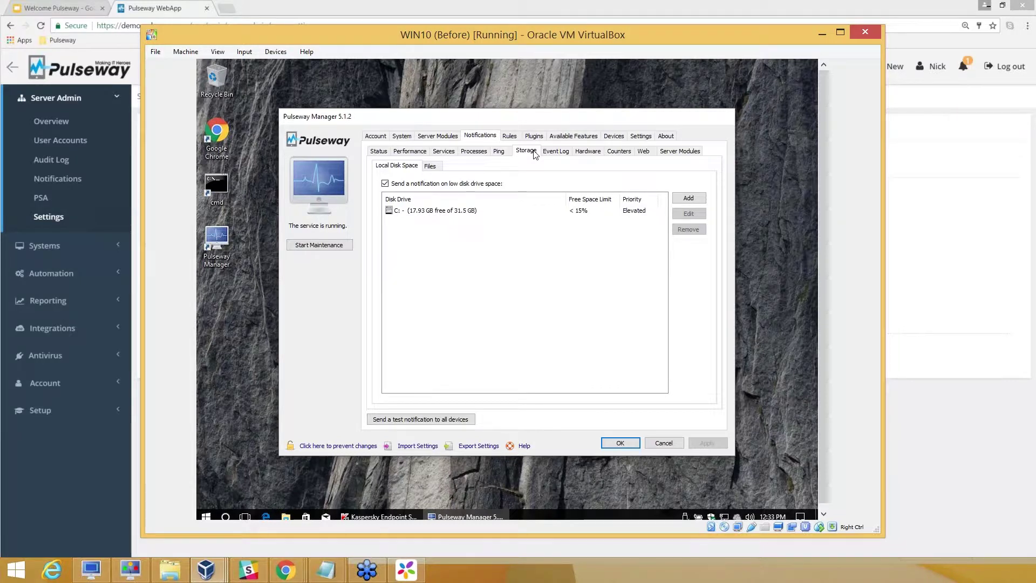
pyautogui.click(629, 211)
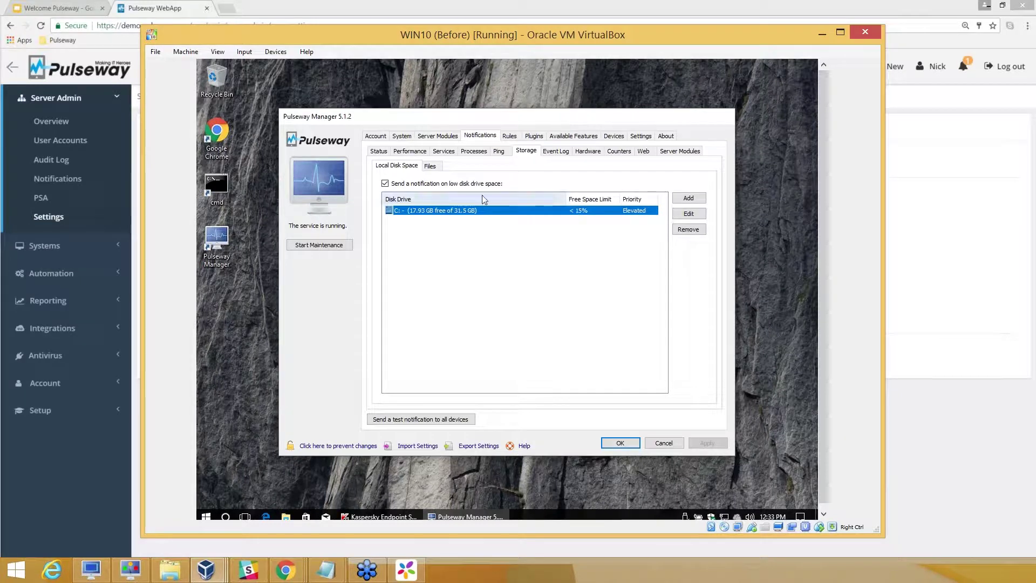
pyautogui.click(430, 166)
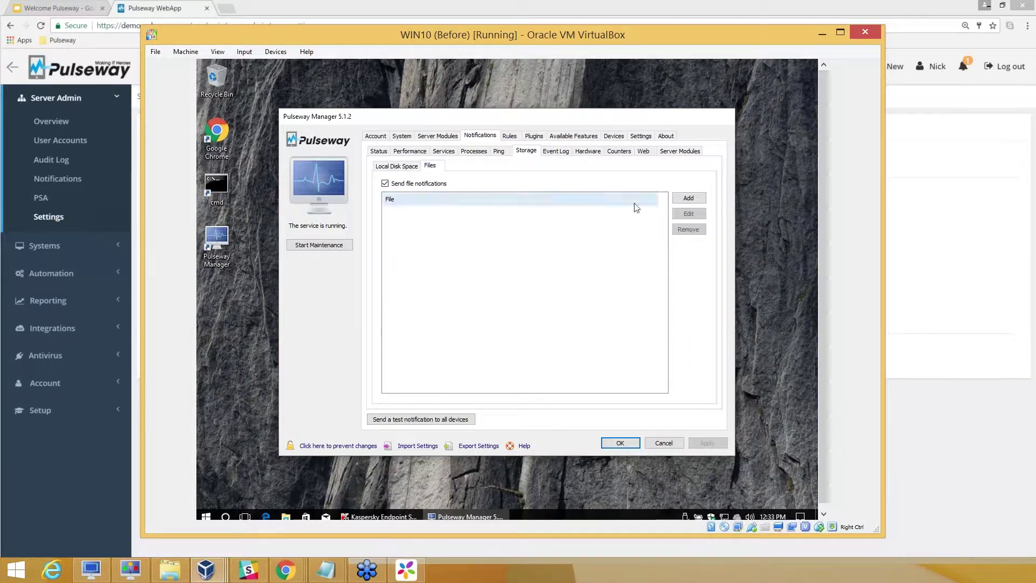
pyautogui.click(696, 199)
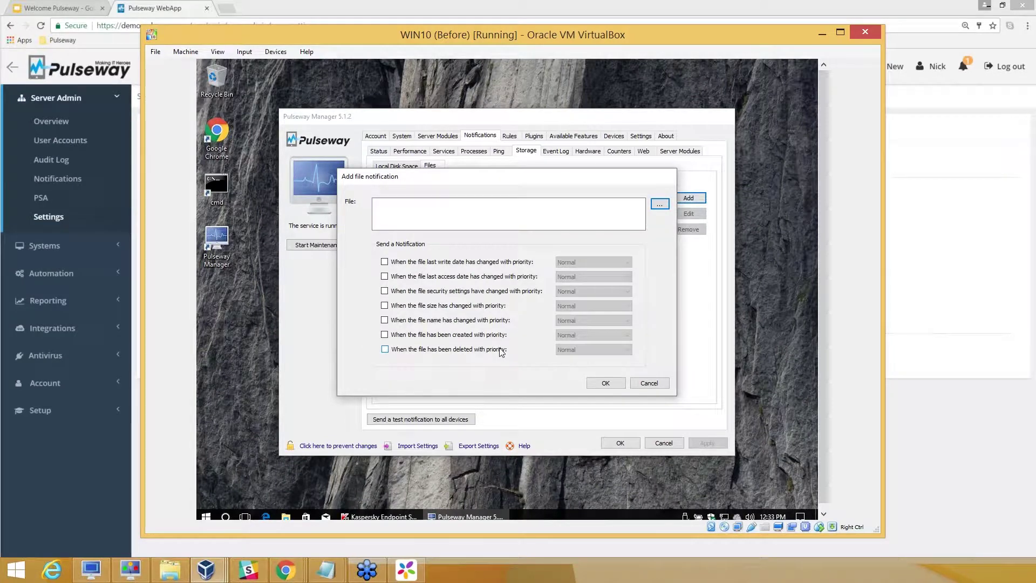
pyautogui.click(649, 383)
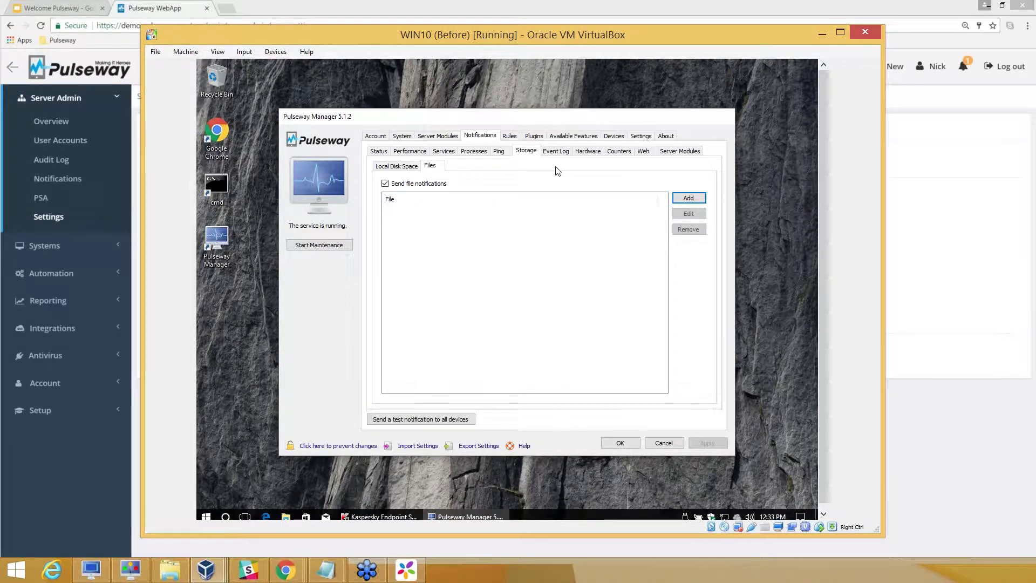
# Check the event log notifications on WIN10, then open Pulseway Manager on the DC1 virtual machine and show its event log filters
pyautogui.click(562, 154)
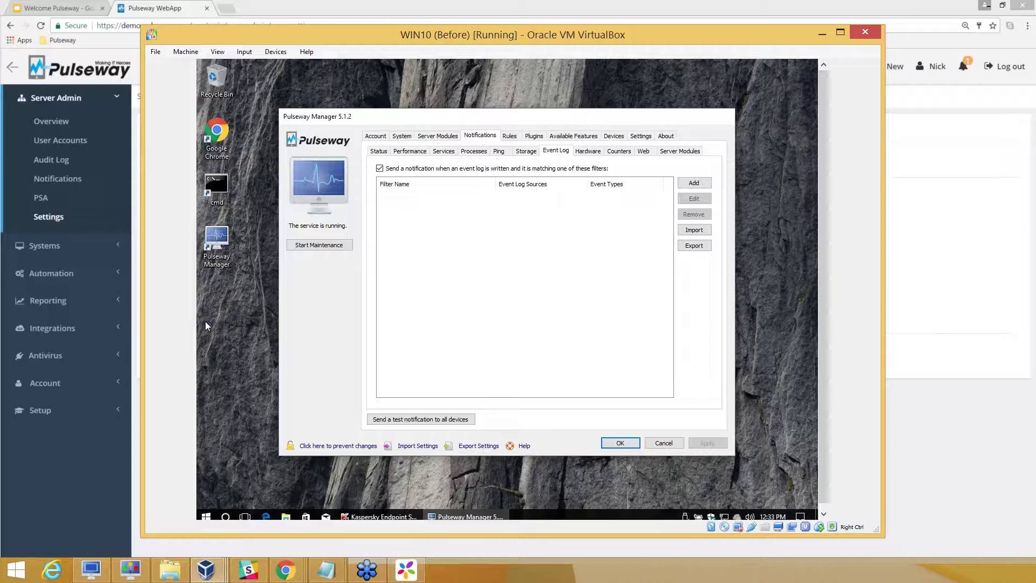
pyautogui.hotkey('alt', 'Tab')
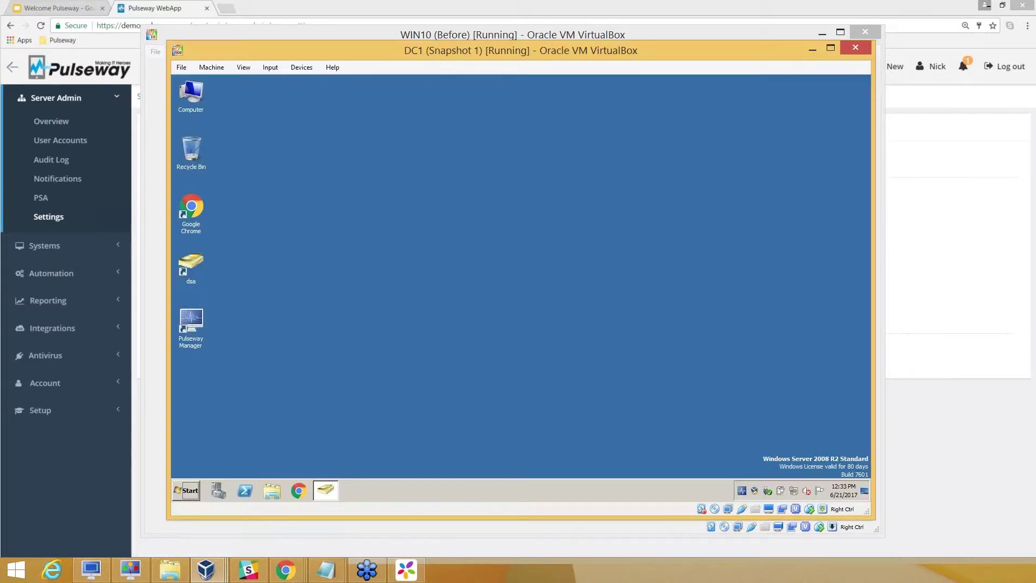
pyautogui.doubleClick(192, 322)
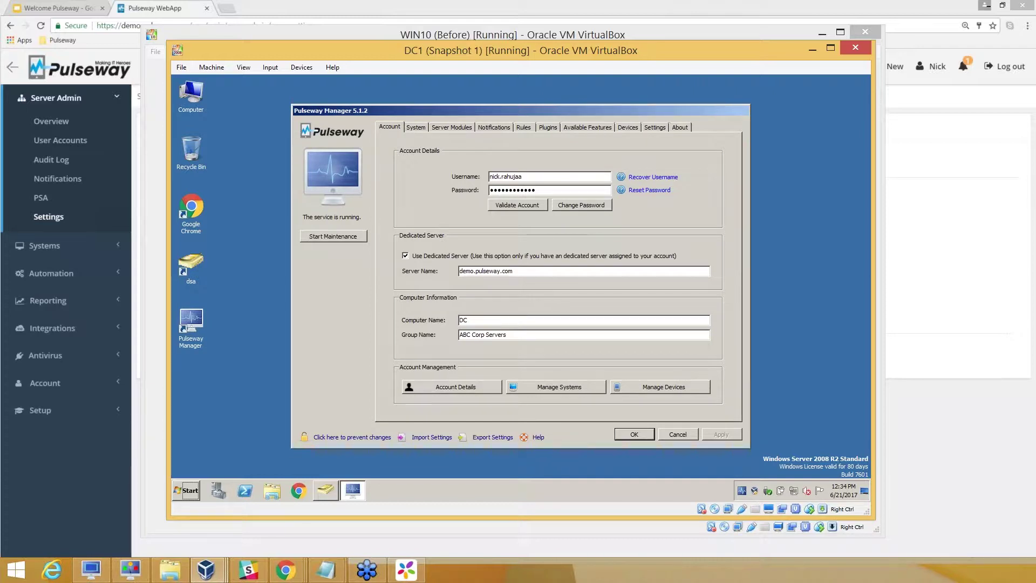
pyautogui.click(496, 127)
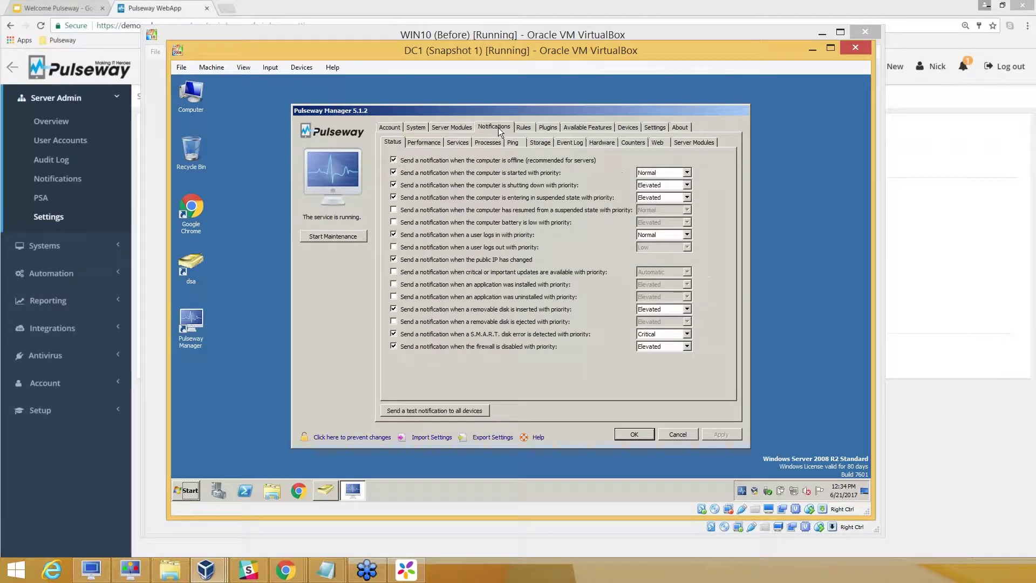
pyautogui.click(582, 144)
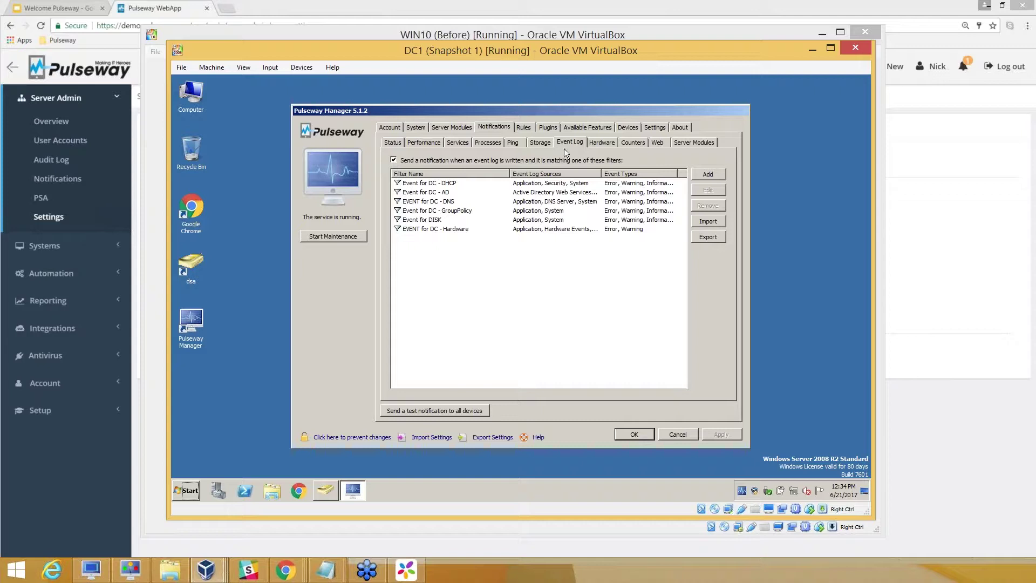
# Inspect the event IDs in the "Event for DC - DHCP" event log filter and leave it without saving
pyautogui.moveTo(509, 171); pyautogui.dragTo(495, 171)
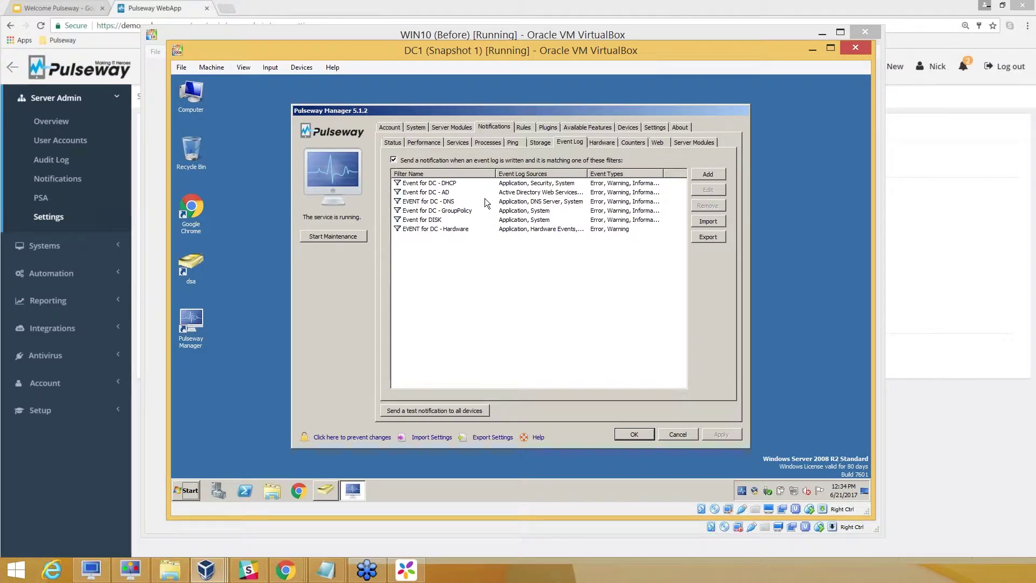
pyautogui.click(497, 184)
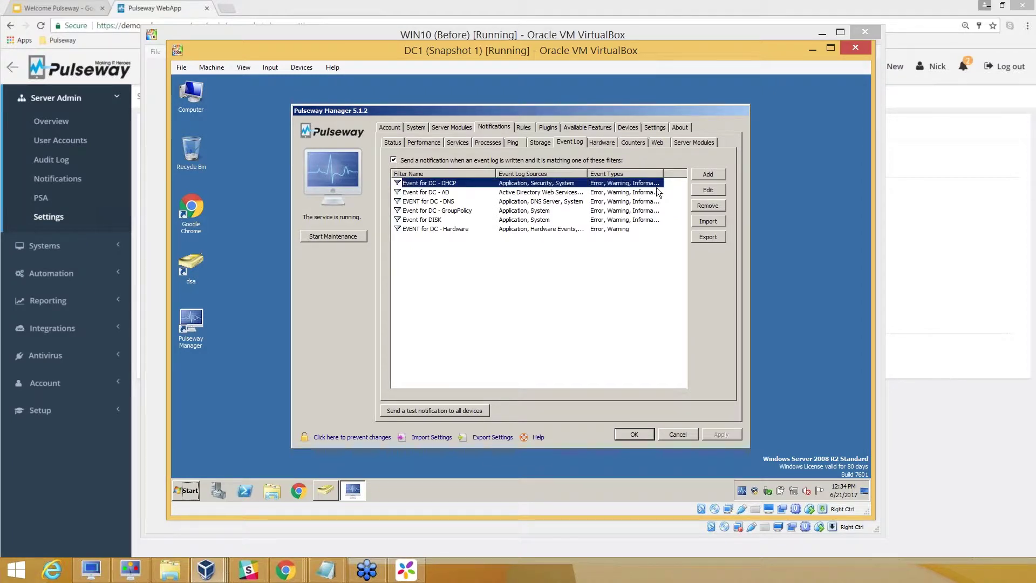
pyautogui.click(708, 190)
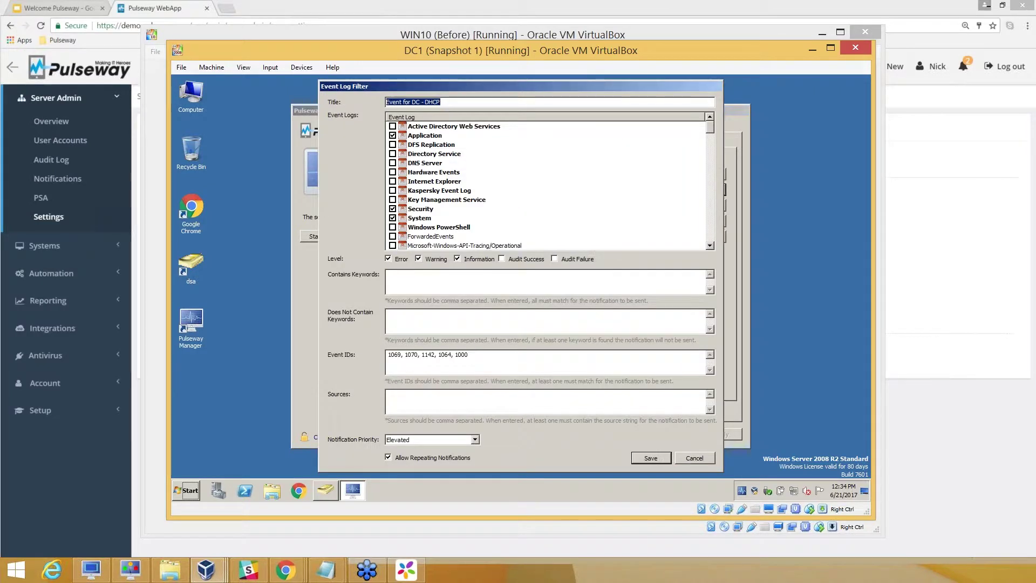
pyautogui.moveTo(499, 353); pyautogui.dragTo(388, 355)
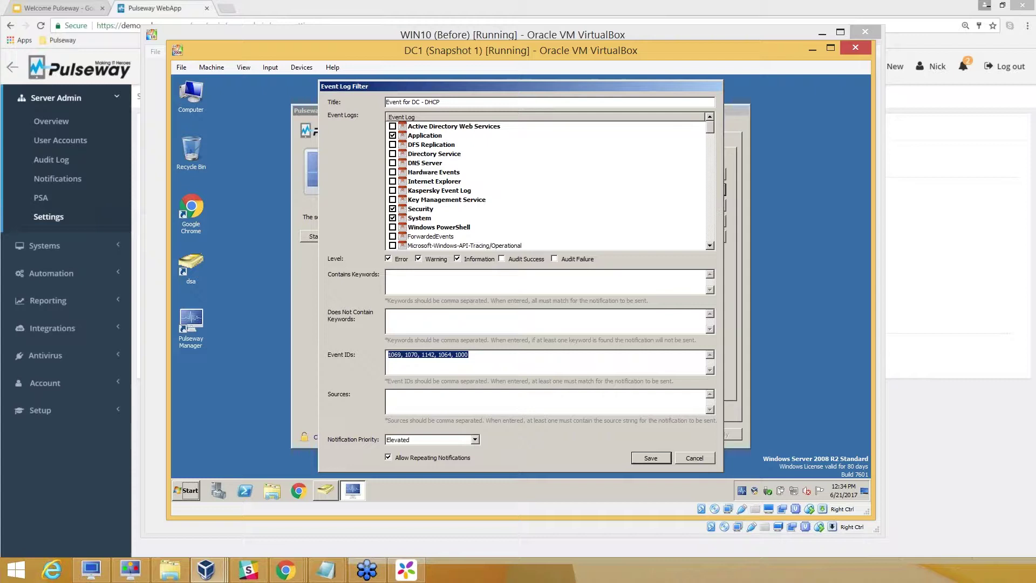
pyautogui.click(693, 458)
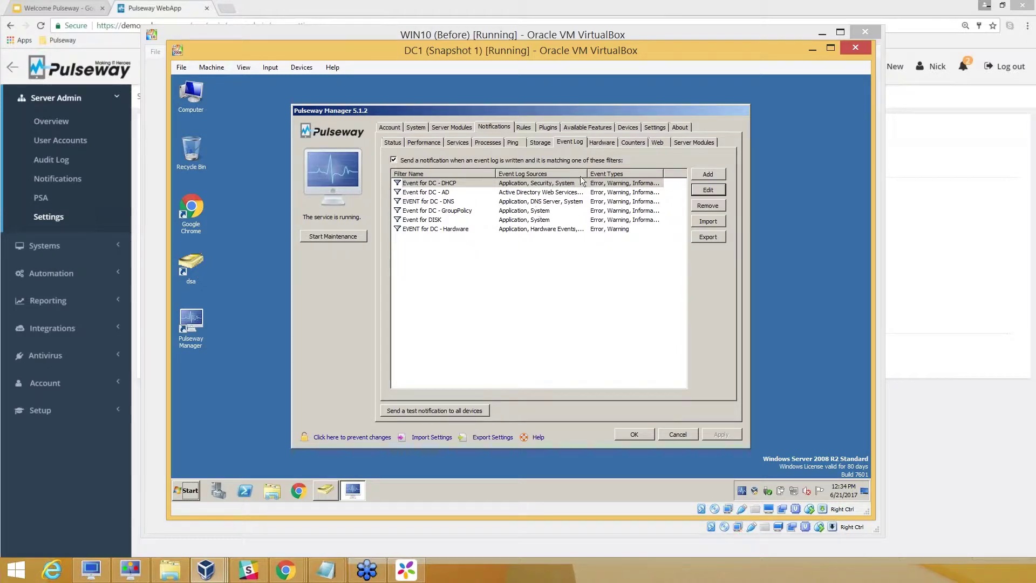
# Review the options for a new hardware notification without adding one, and view the notification rules list
pyautogui.click(600, 143)
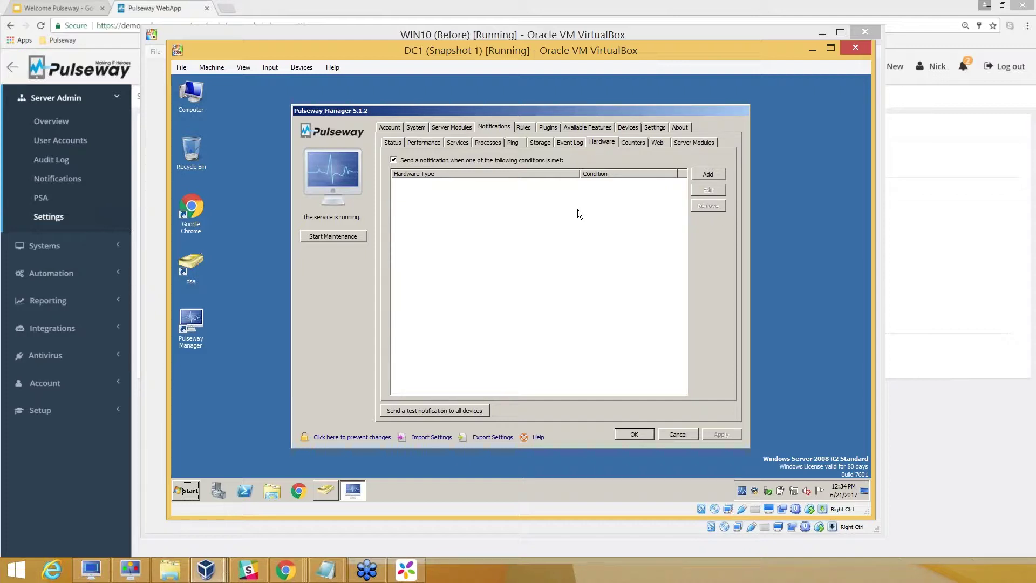
pyautogui.click(704, 176)
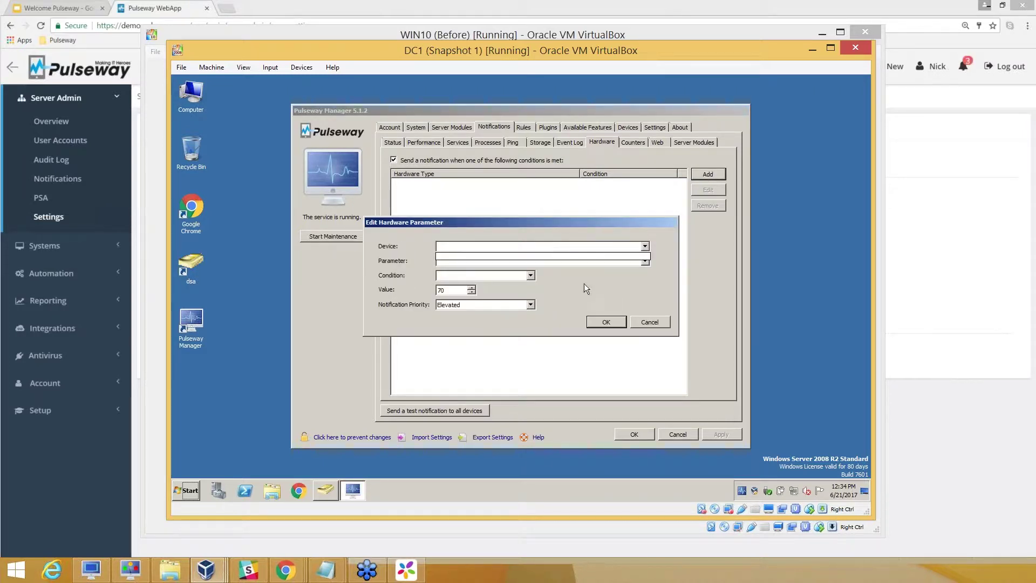
pyautogui.click(657, 323)
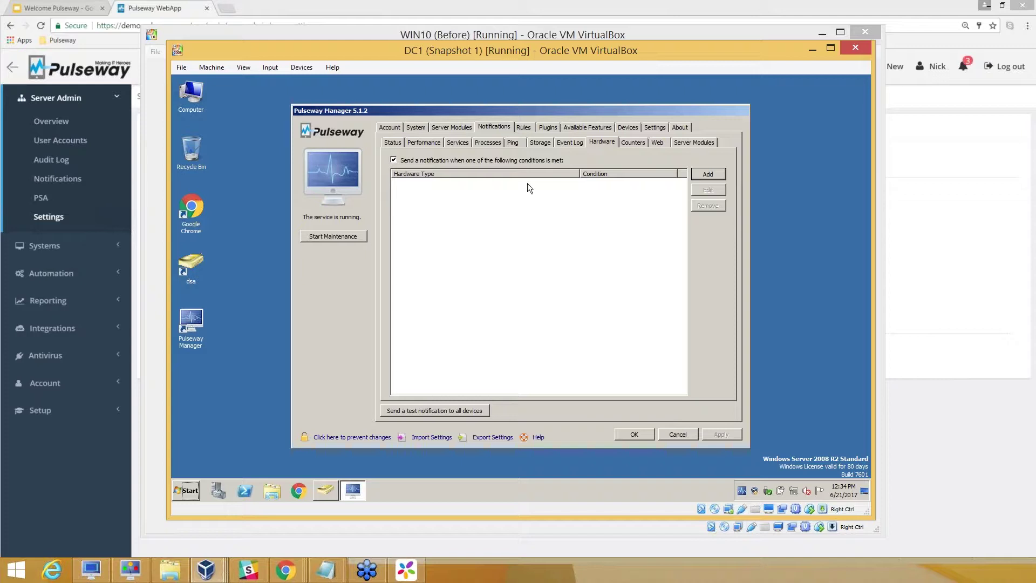
pyautogui.click(526, 127)
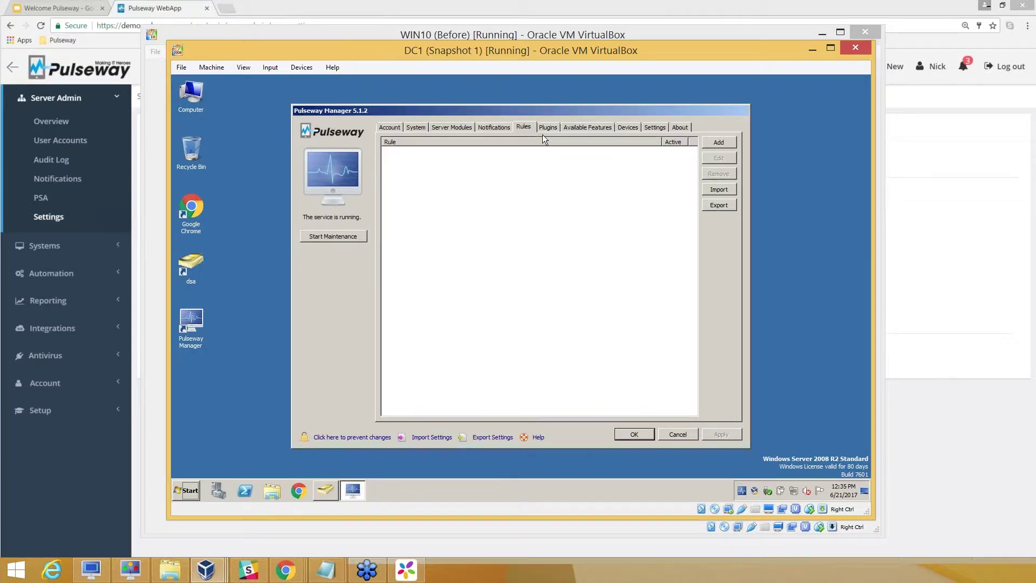
# Start a new notification rule and add an "At least one true" logical condition to it
pyautogui.click(719, 142)
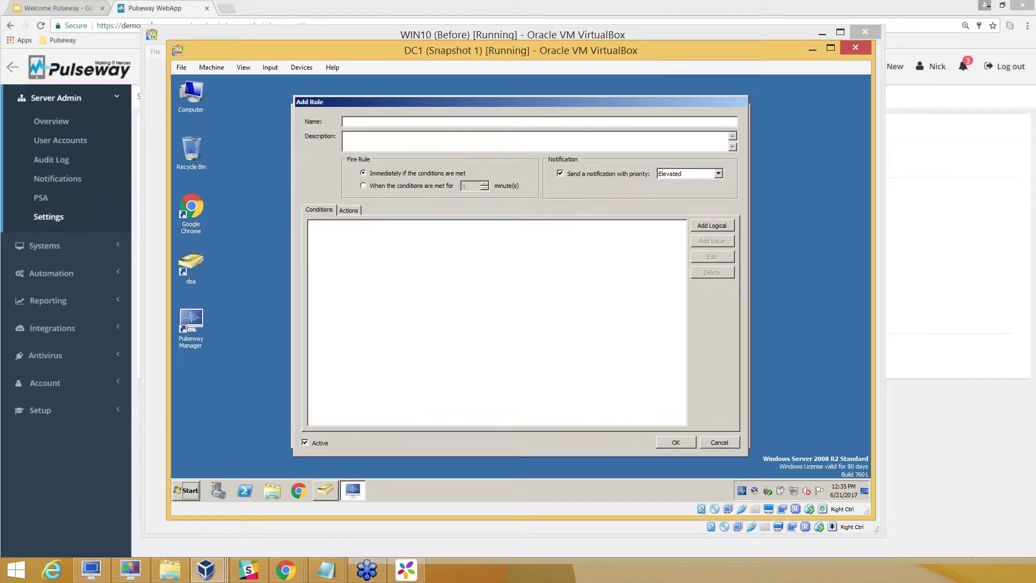
pyautogui.moveTo(297, 102); pyautogui.dragTo(385, 176)
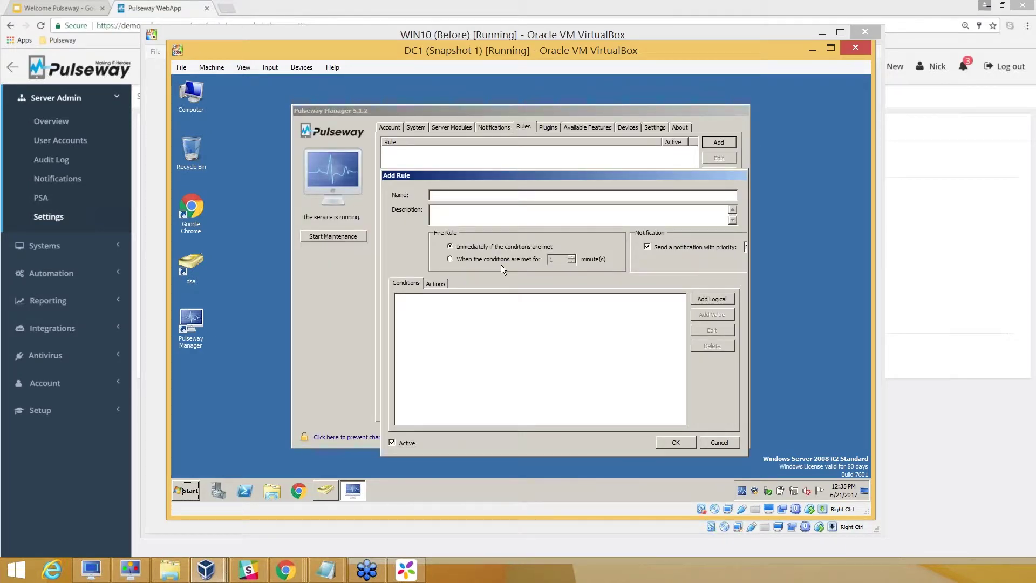
pyautogui.click(707, 300)
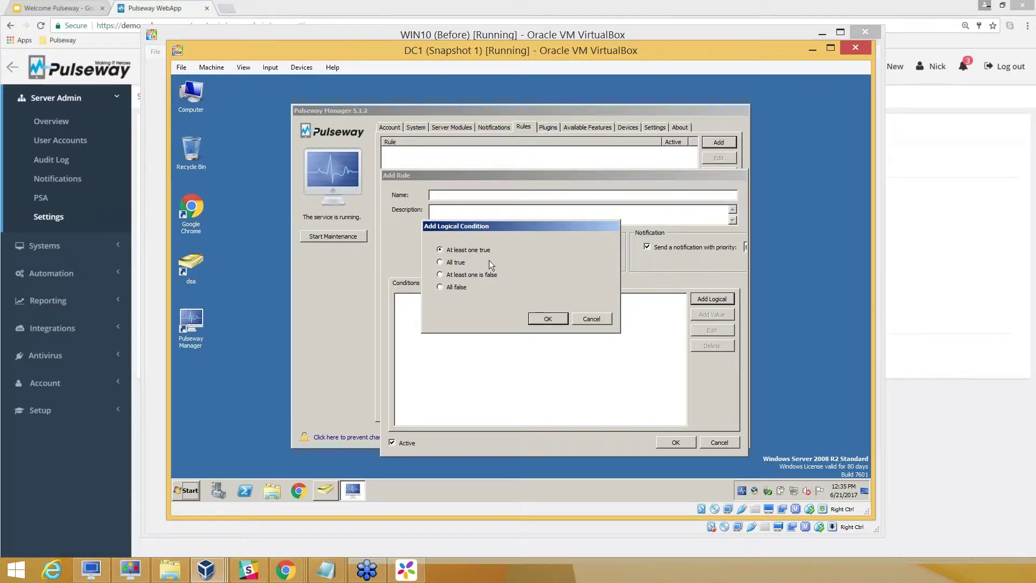
pyautogui.click(544, 318)
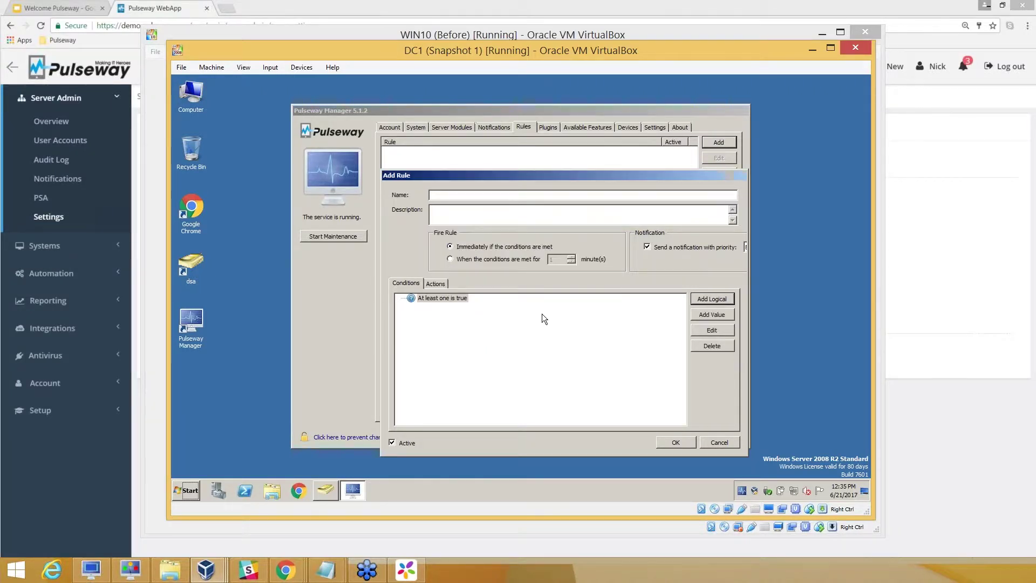
# Start a value condition under the logical condition, with type Day of Week and the day set to Monday
pyautogui.click(714, 315)
pyautogui.click(481, 157)
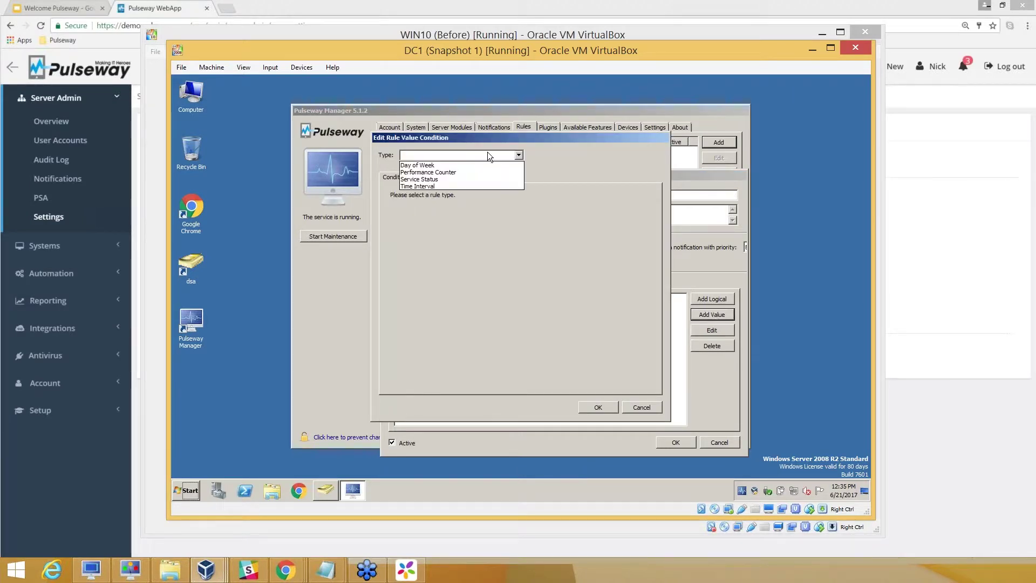
pyautogui.click(479, 165)
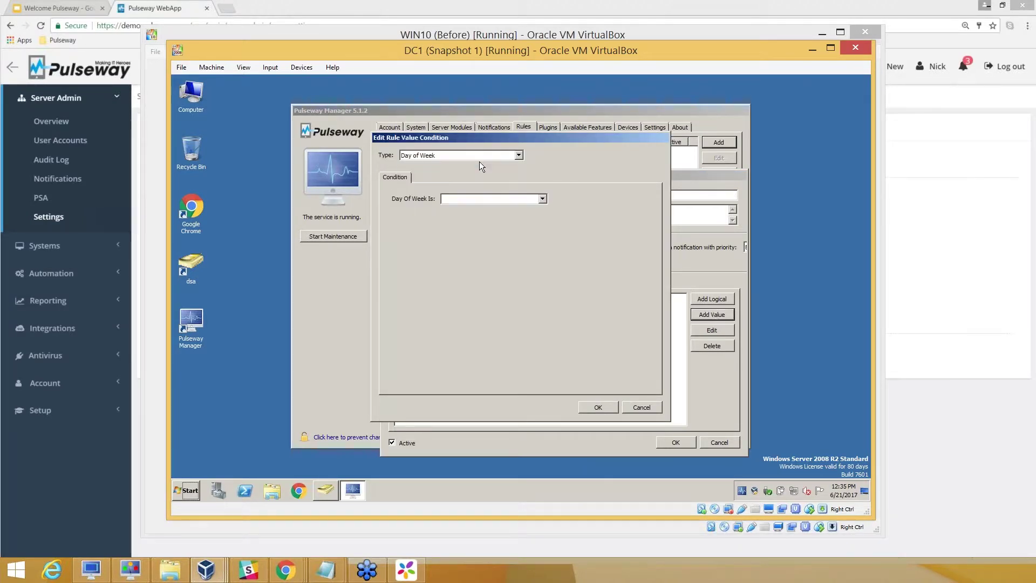
pyautogui.click(492, 198)
pyautogui.click(493, 208)
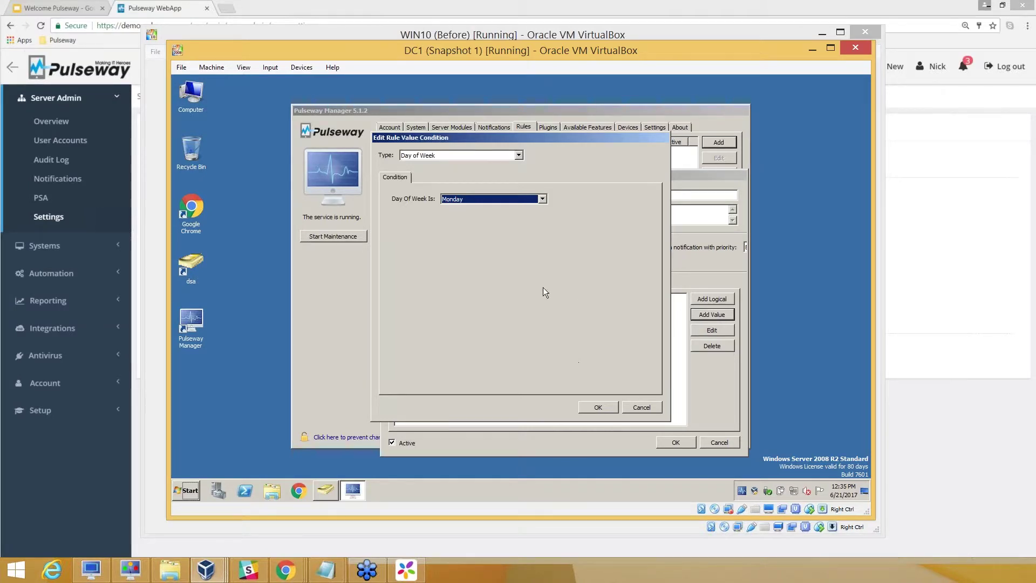
# Review the Service Status options for the value condition, and leave both the condition and the new rule without saving
pyautogui.click(468, 156)
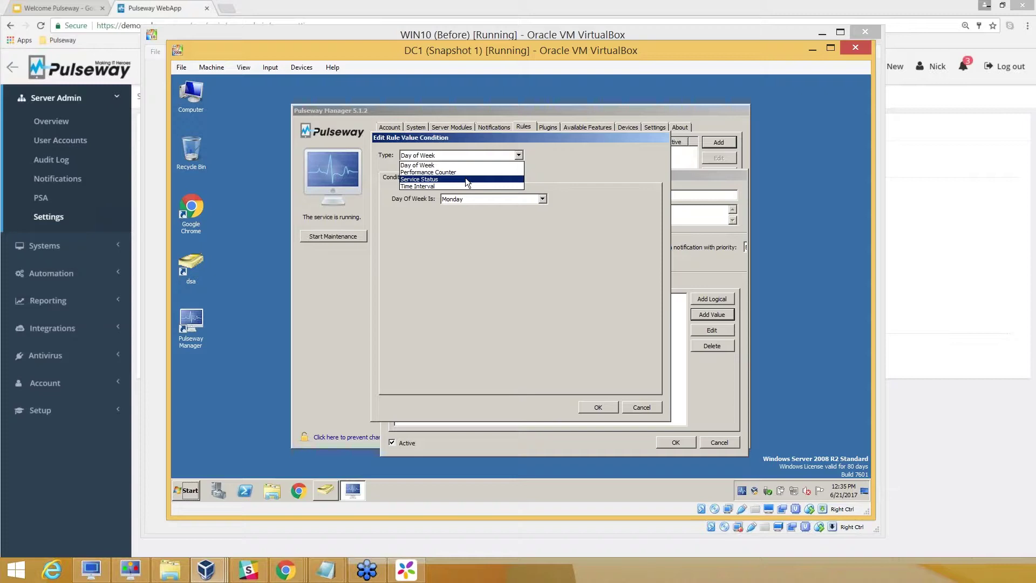
pyautogui.click(465, 178)
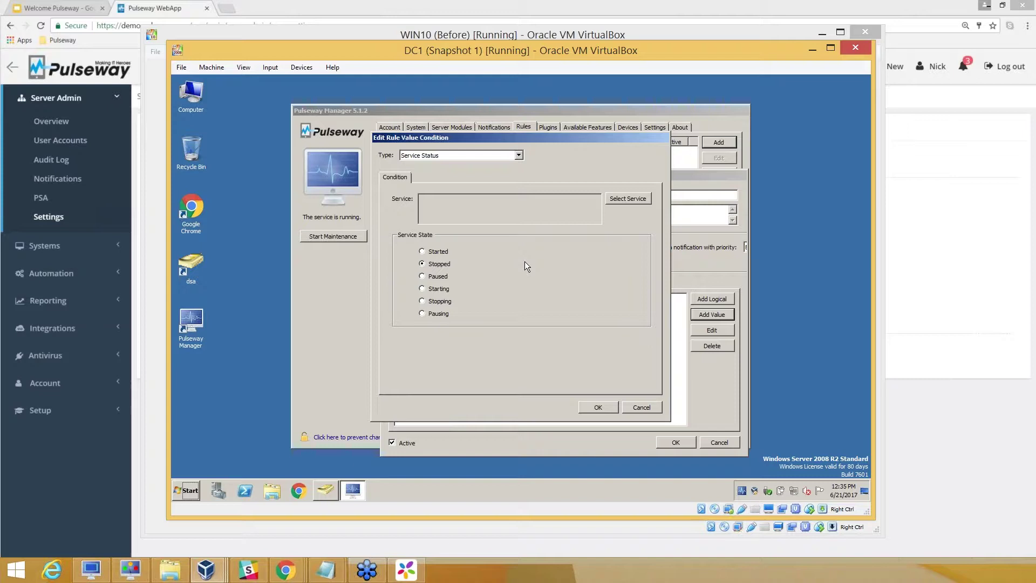
pyautogui.click(642, 407)
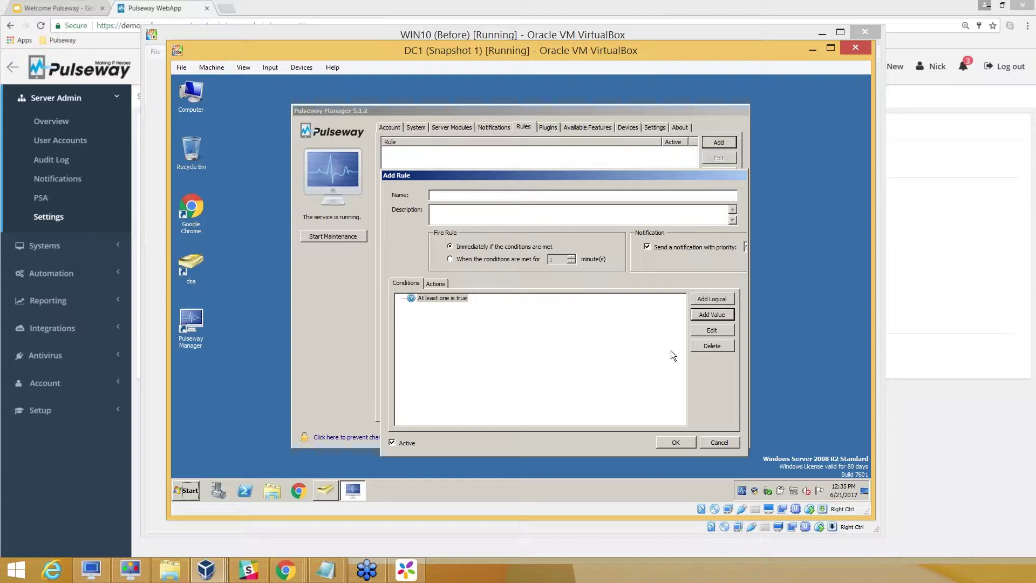
pyautogui.click(708, 443)
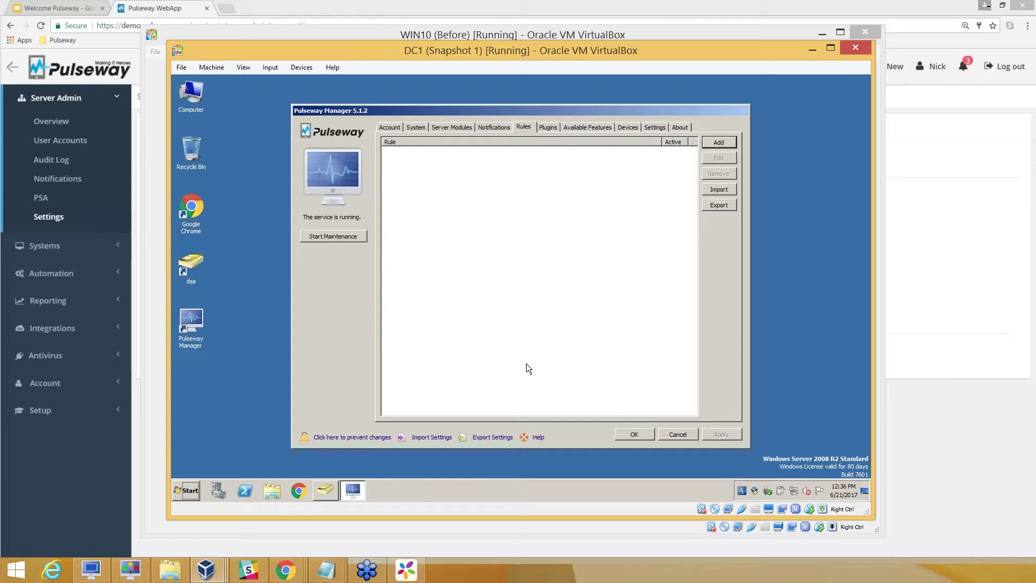
# Examine the server module settings for Active Directory, Exchange, Hyper-V, IIS and SQL Server
pyautogui.click(465, 127)
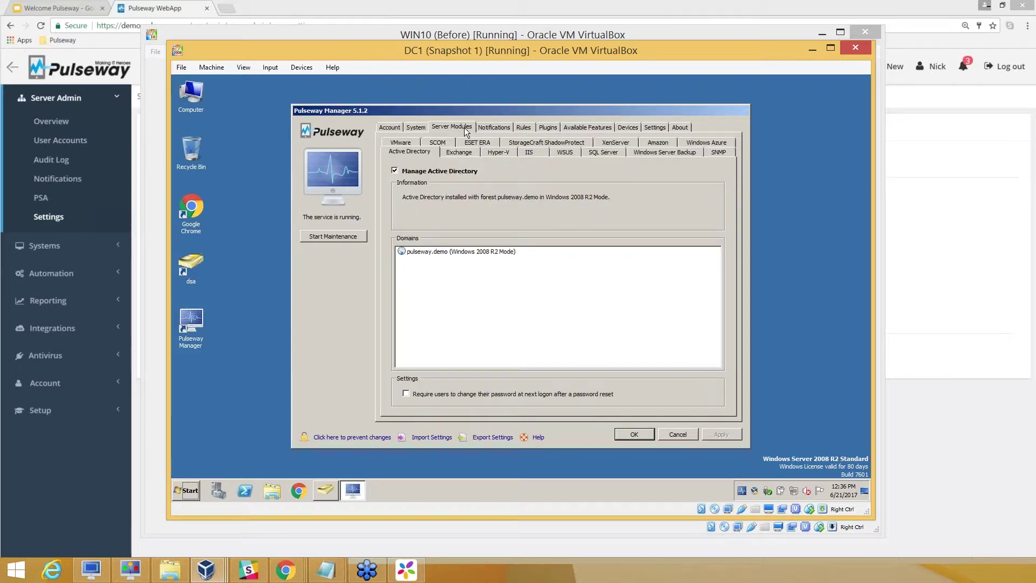
pyautogui.click(456, 153)
pyautogui.click(497, 153)
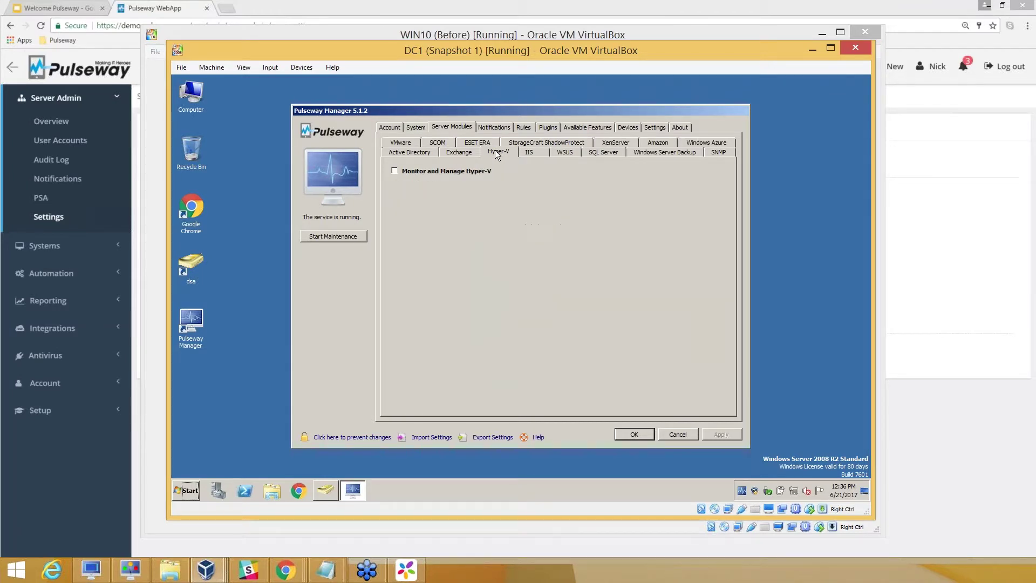
pyautogui.click(530, 152)
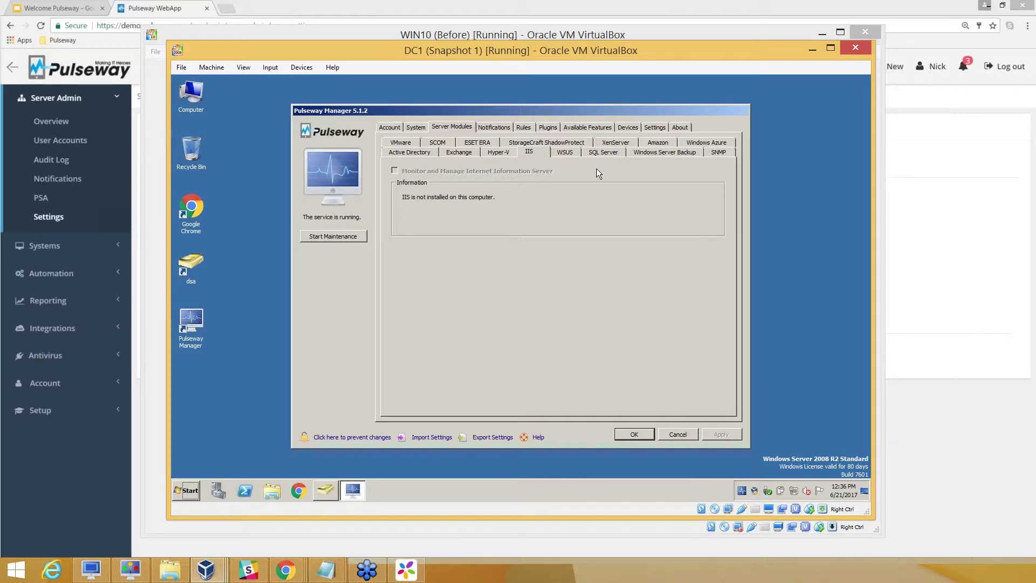
pyautogui.click(614, 152)
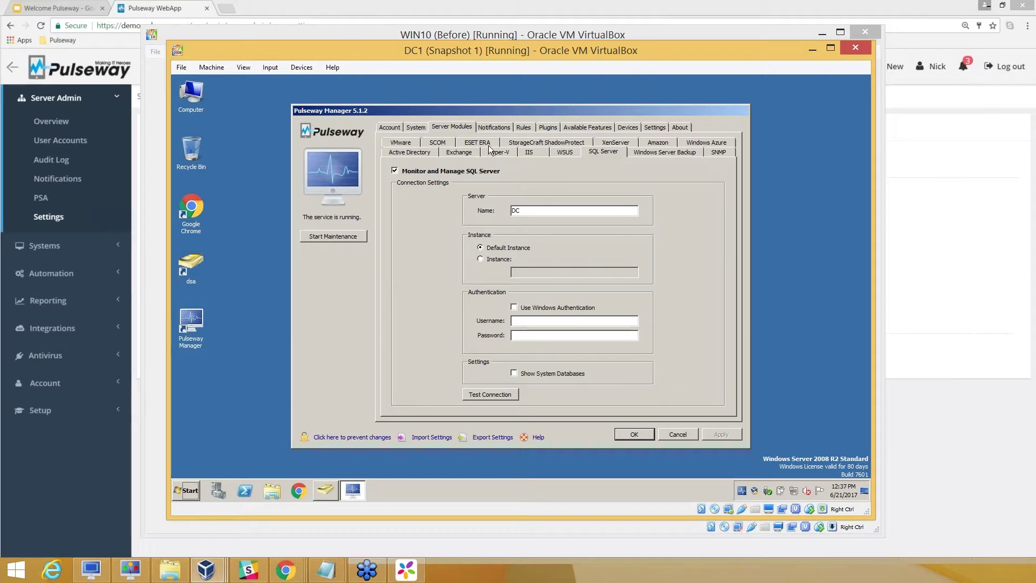
# Enable the SQL Server module notification for the size of a non-growing database
pyautogui.click(500, 129)
pyautogui.click(689, 143)
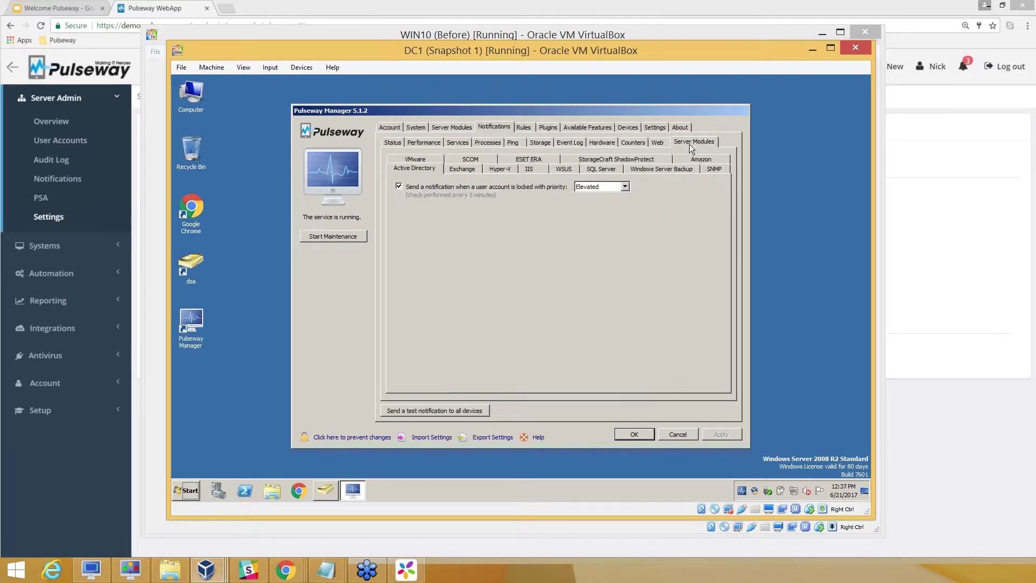
pyautogui.click(603, 172)
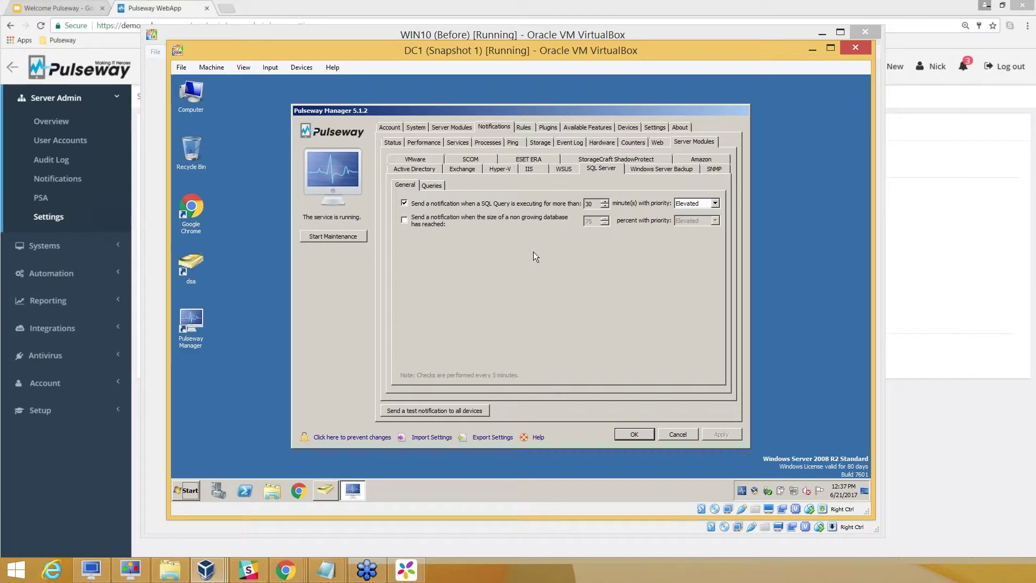
pyautogui.click(434, 225)
# Review the options for a new SQL query notification without adding one, and view the Active Directory and Amazon notifications
pyautogui.click(432, 185)
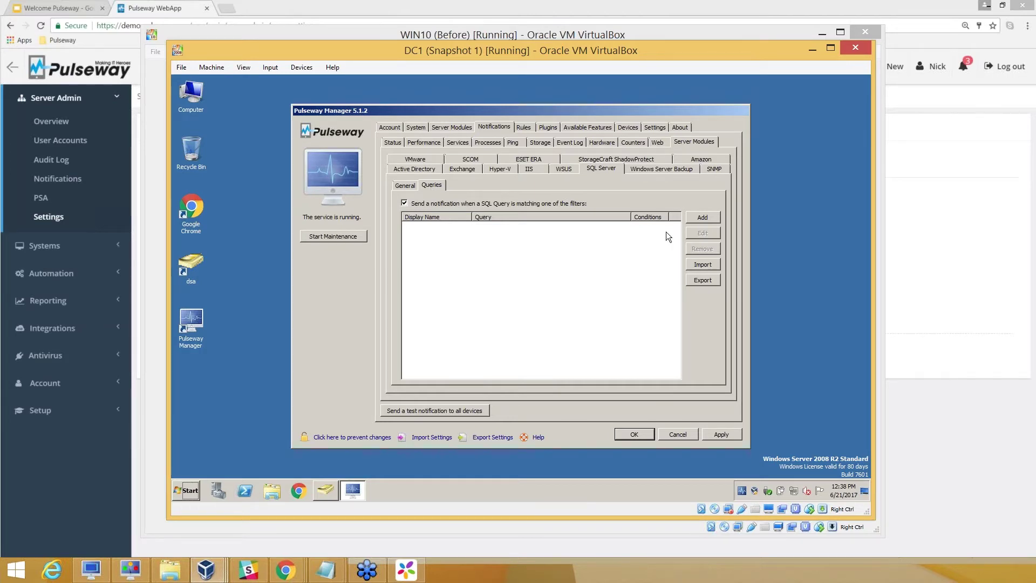
pyautogui.click(696, 219)
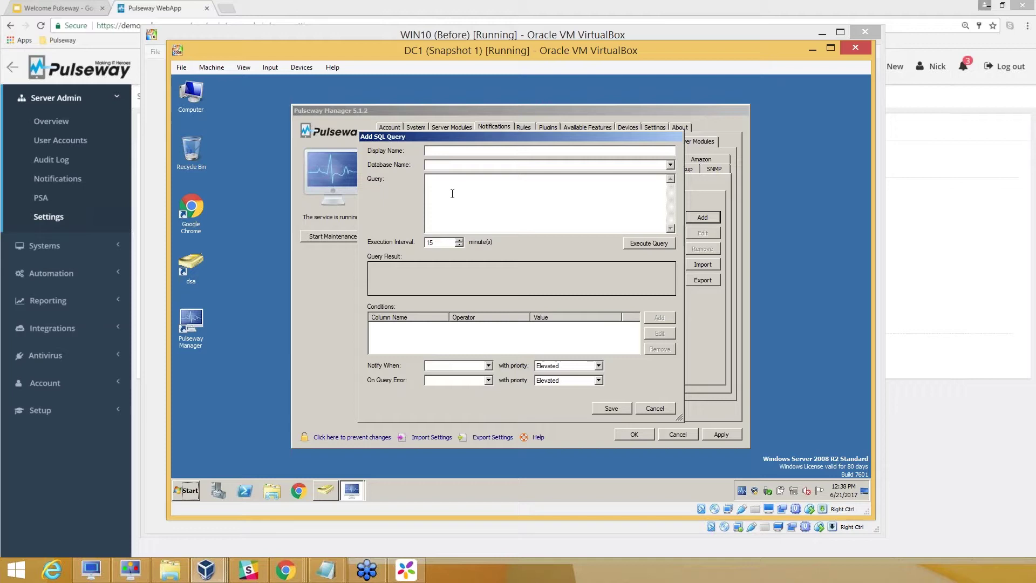
pyautogui.click(649, 408)
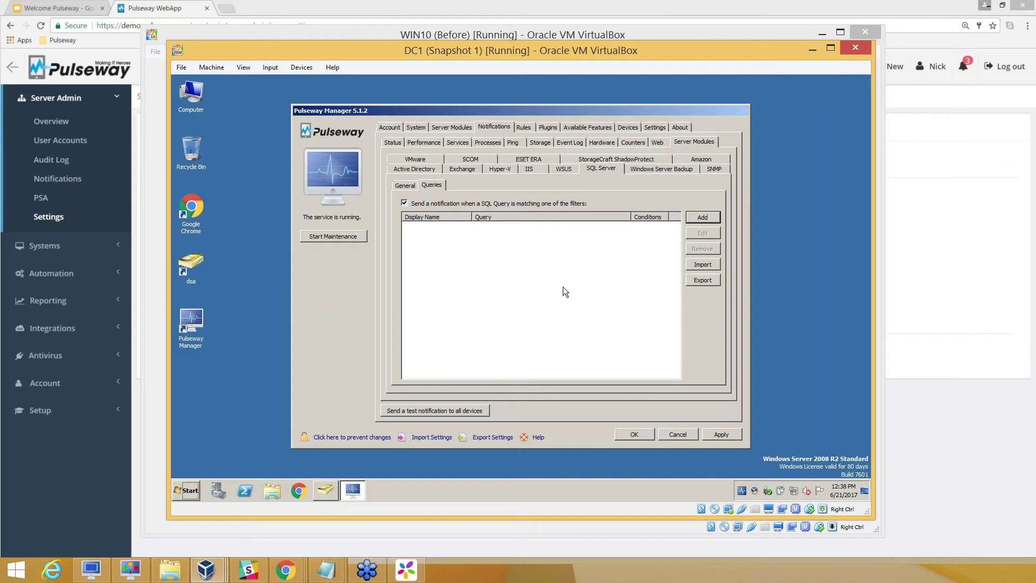
pyautogui.click(432, 169)
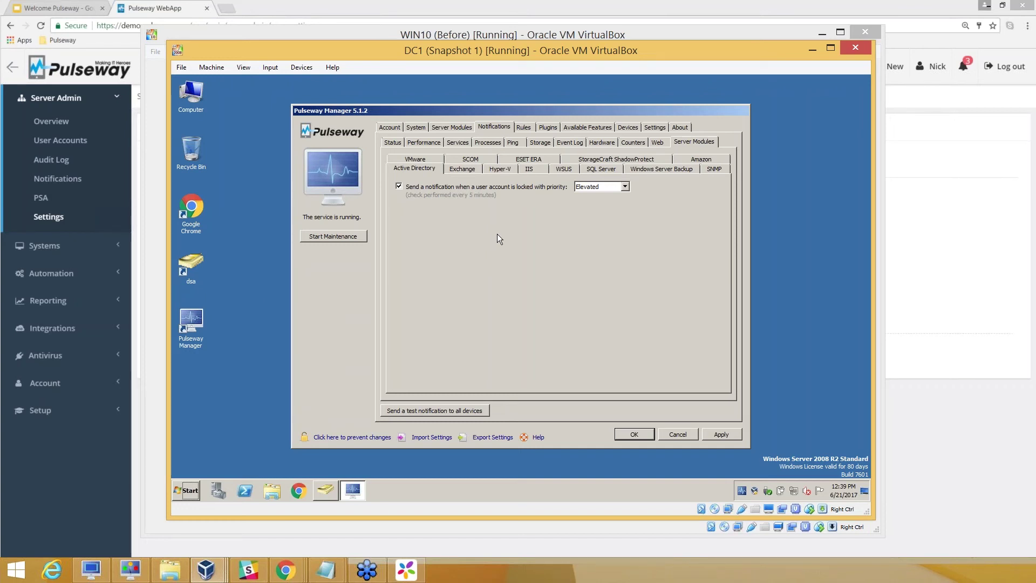
pyautogui.click(706, 160)
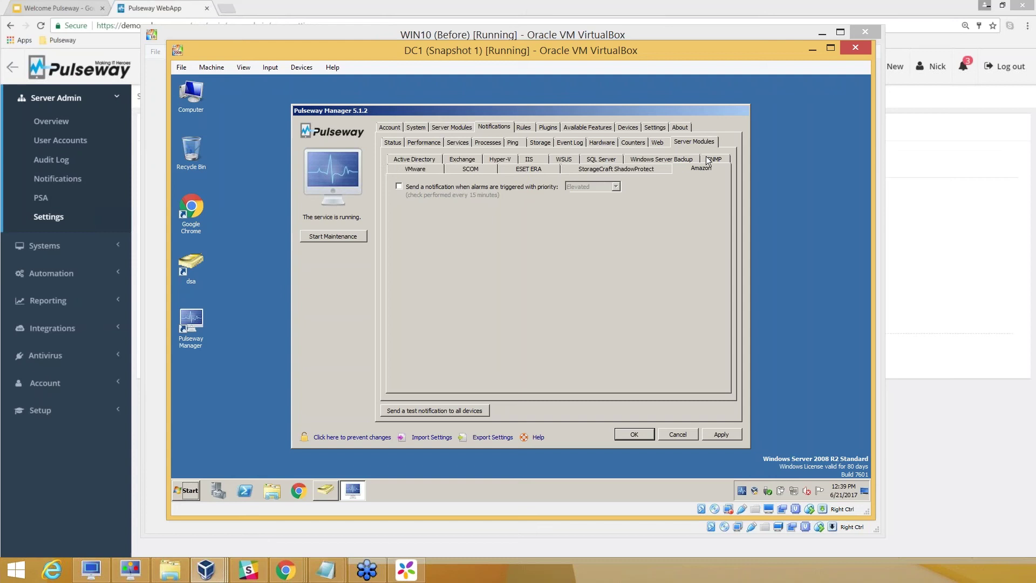